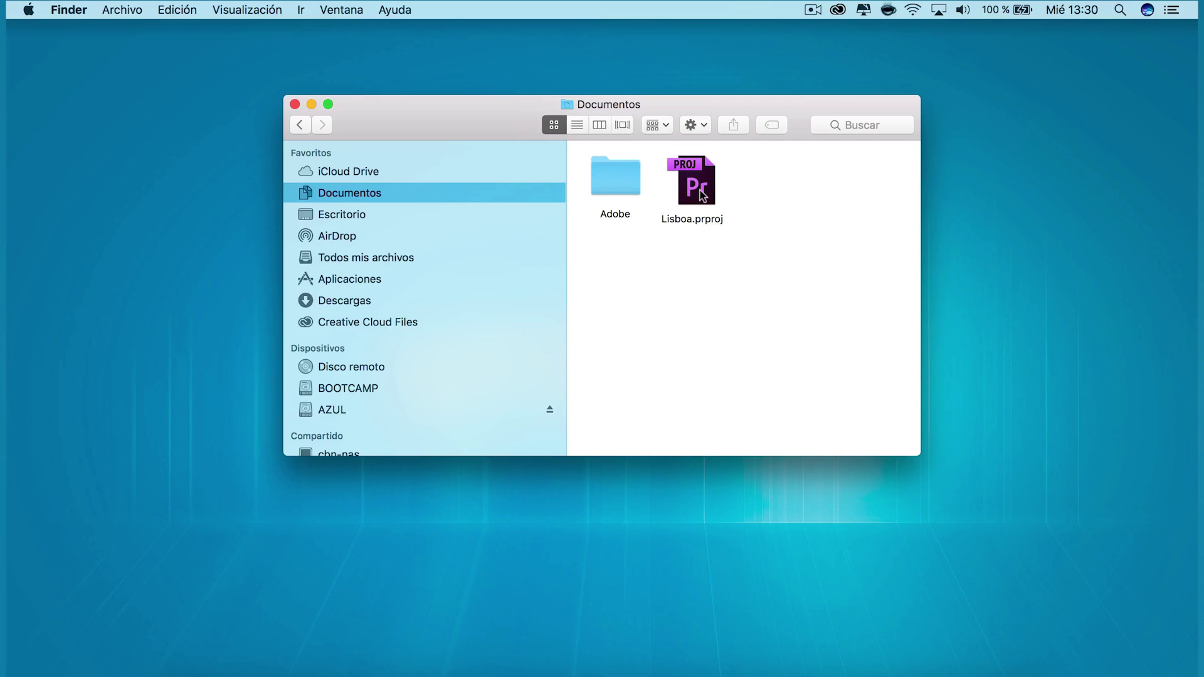
# Open Lisboa.prproj from the Documentos folder and dismiss Premiere's unknown-error message
pyautogui.doubleClick(700, 195)
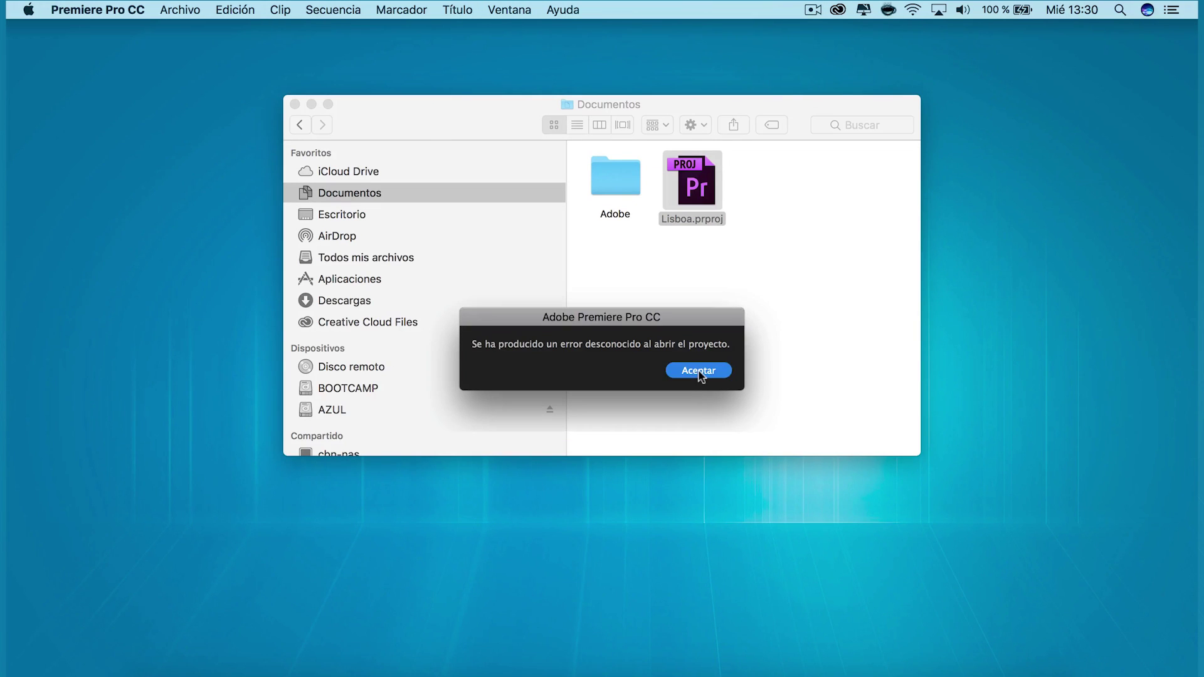
pyautogui.click(699, 370)
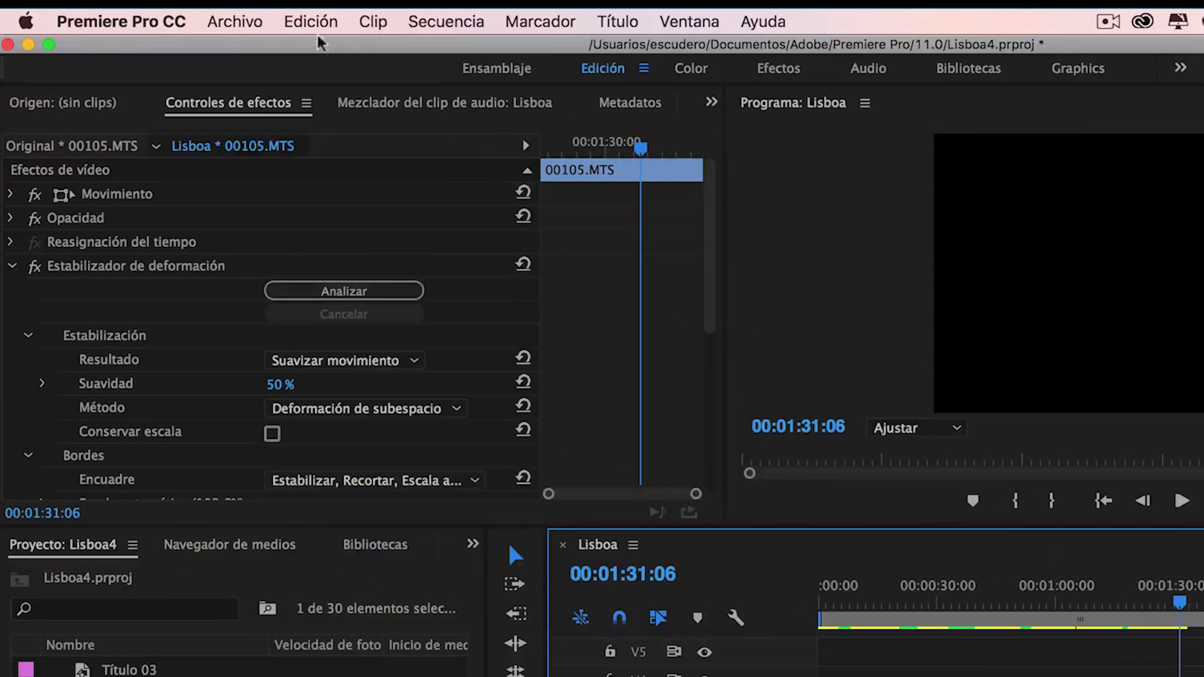
# Save the current Lisboa project from the Archivo menu
pyautogui.click(180, 10)
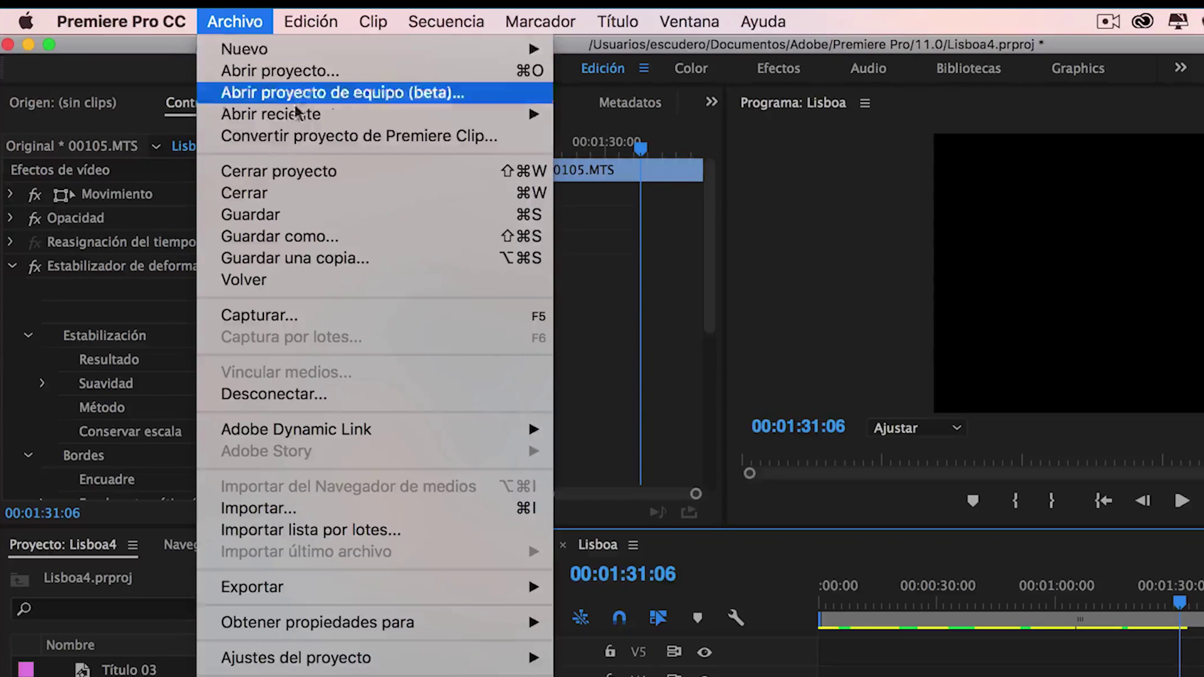
pyautogui.click(316, 216)
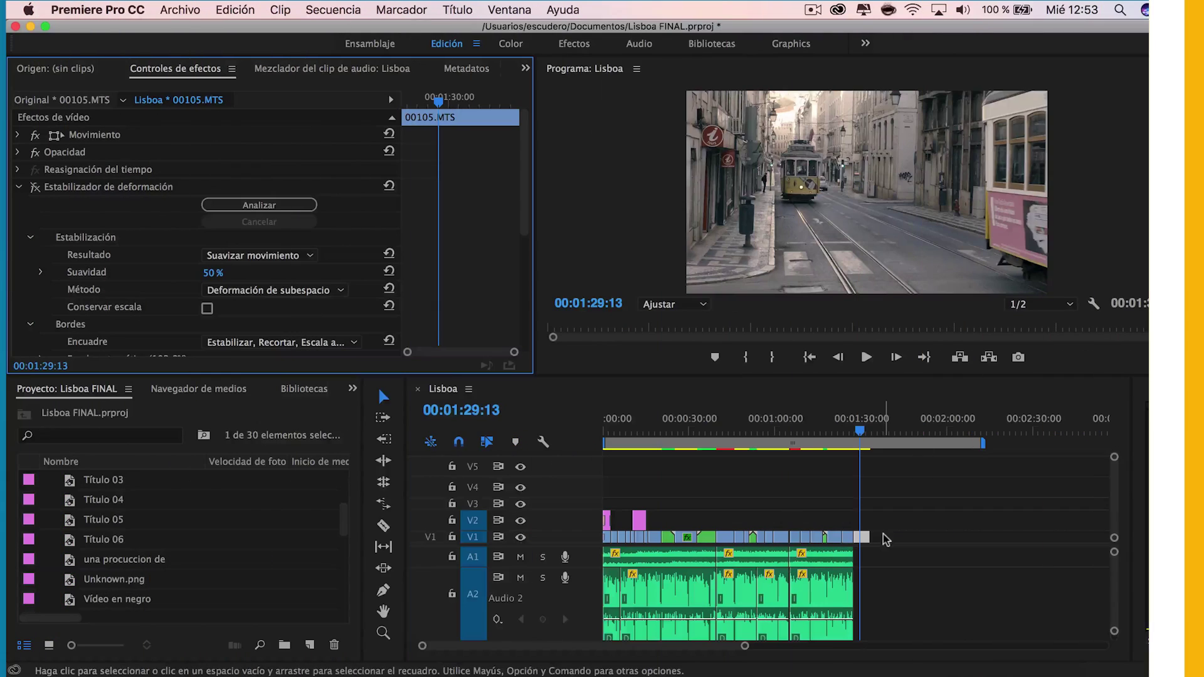
# Save a project copy named Lisboa 04, then open 11.0 > Adobe Premiere Pro Auto-Save in Finder
pyautogui.click(180, 9)
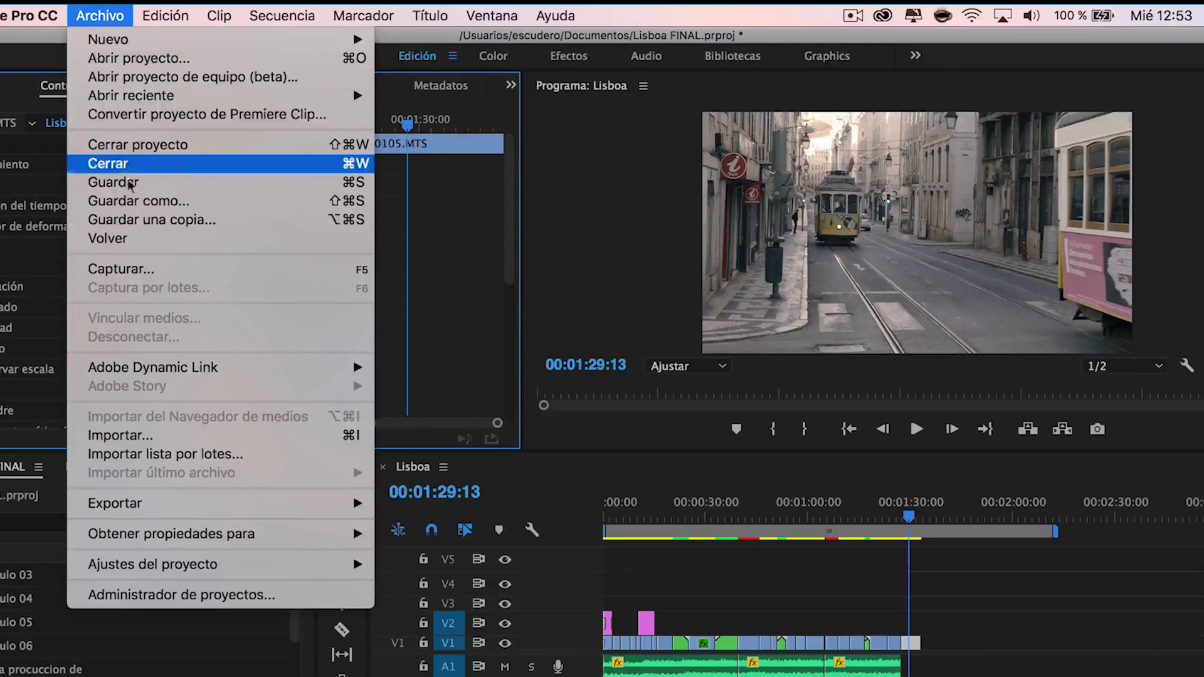
pyautogui.click(138, 220)
pyautogui.write('Lisboa 04')
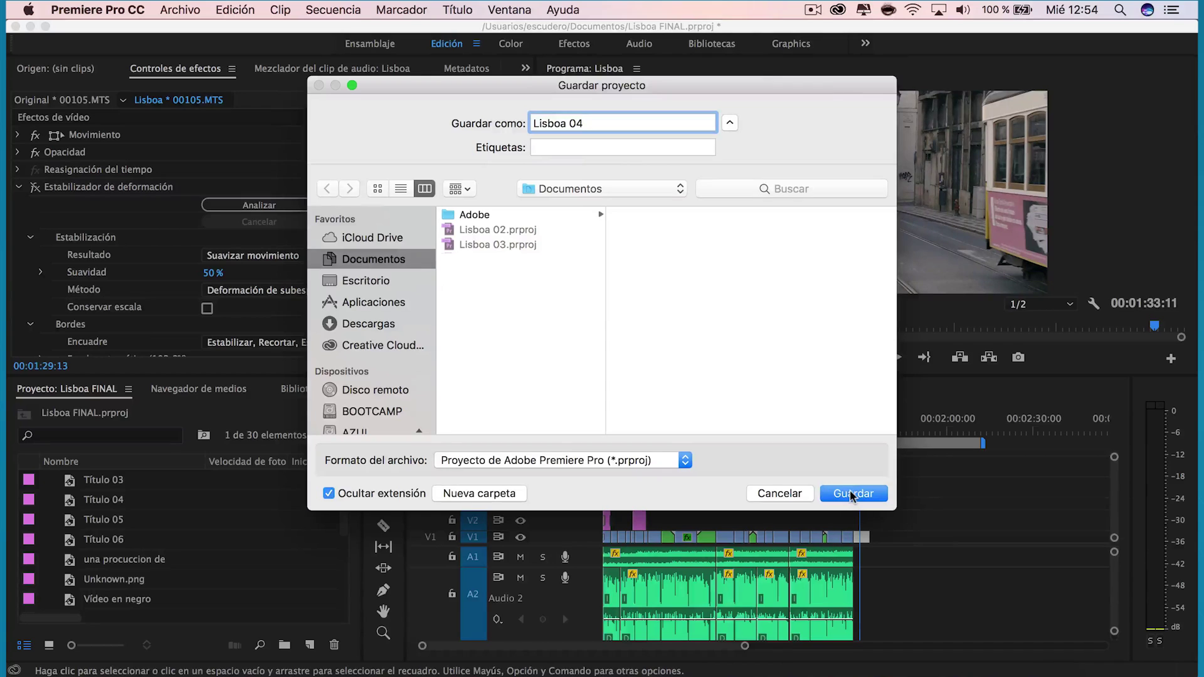
pyautogui.click(852, 494)
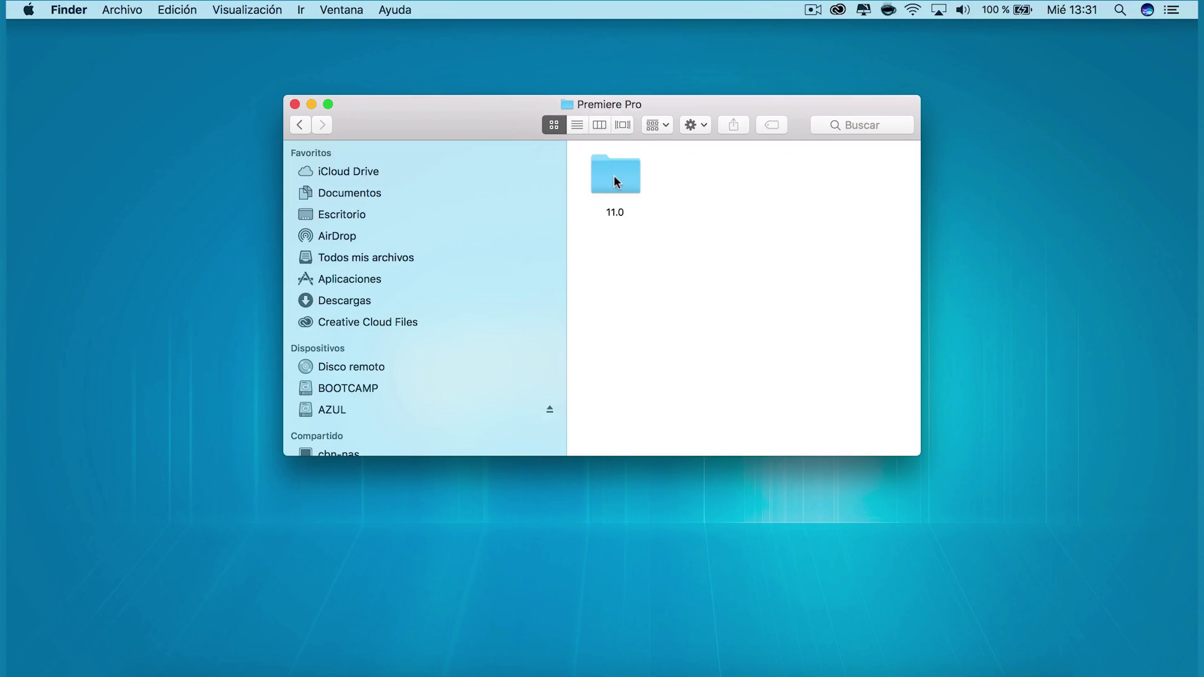
pyautogui.doubleClick(616, 182)
pyautogui.doubleClick(695, 269)
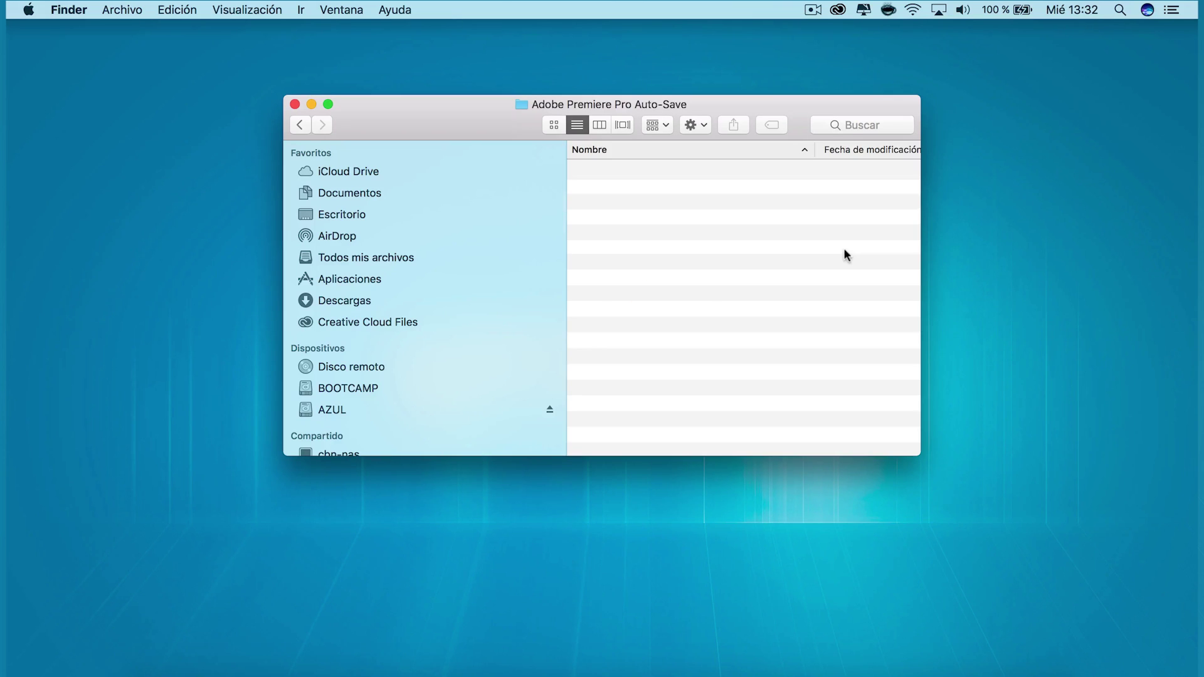
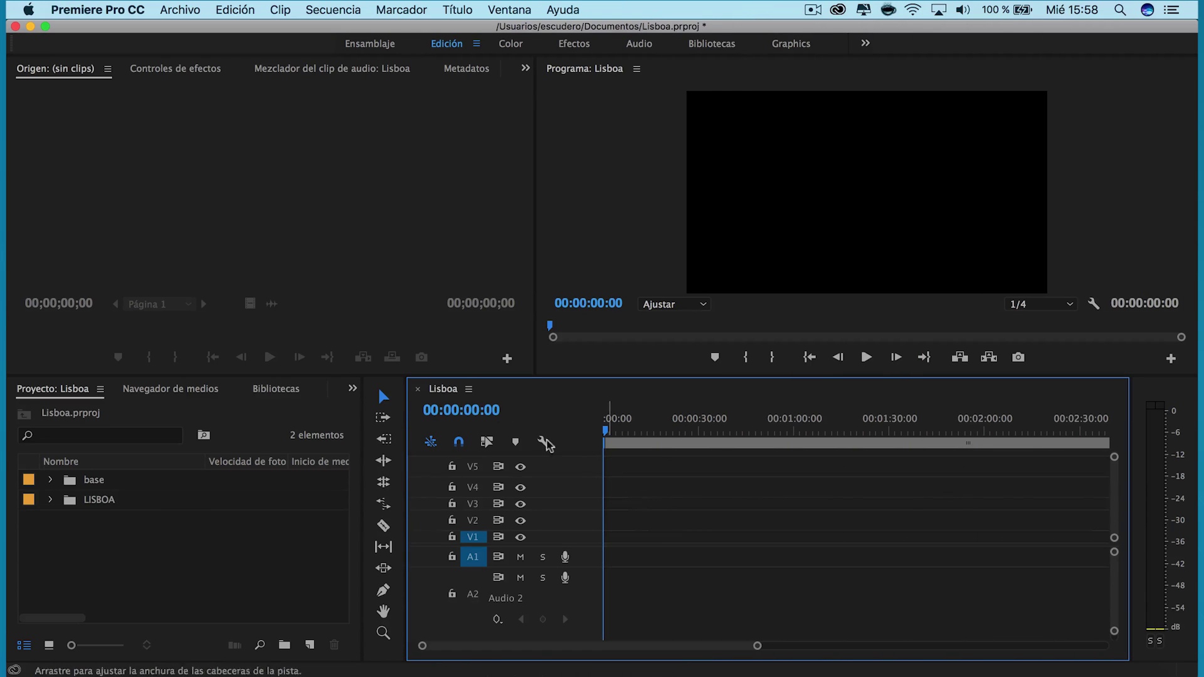
# In Preferences > Guardado automático, change the auto-save interval from 15 to 5 minutes
pyautogui.click(103, 11)
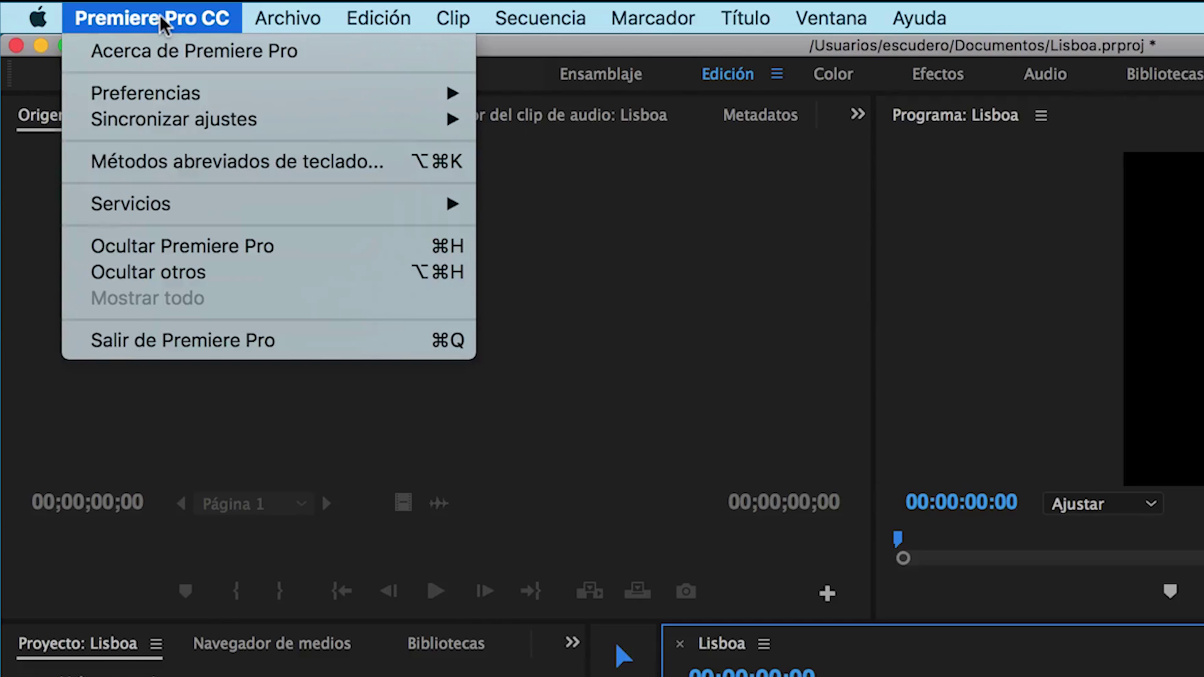
pyautogui.moveTo(166, 94)
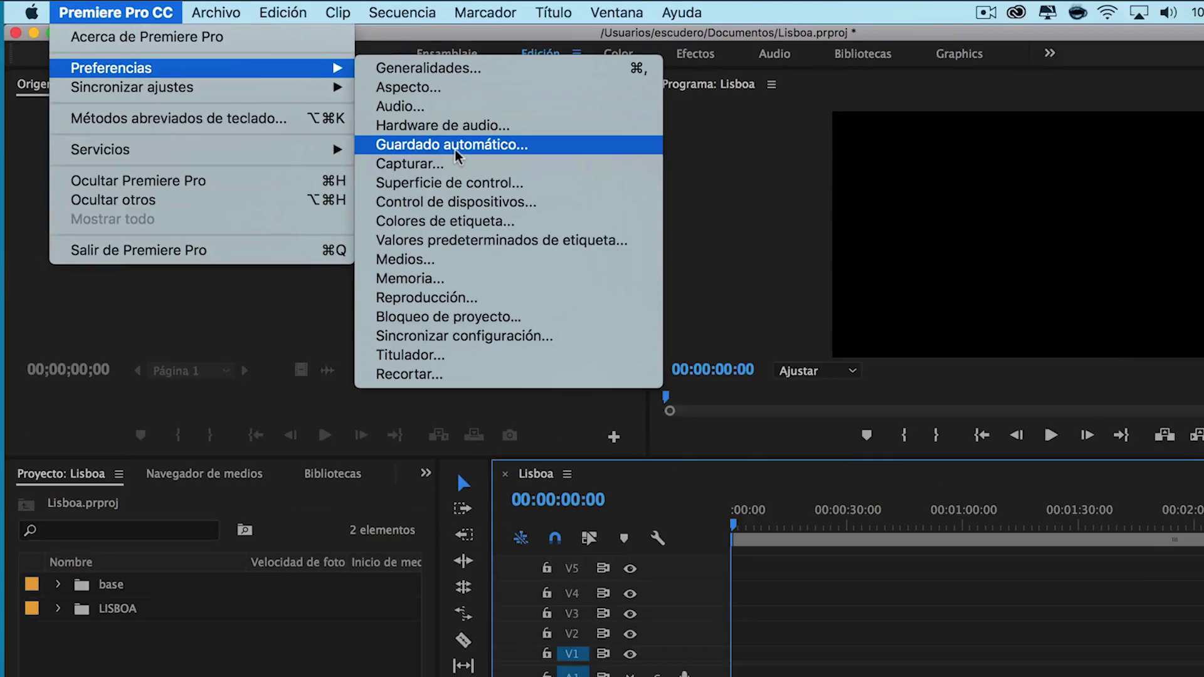
pyautogui.click(456, 153)
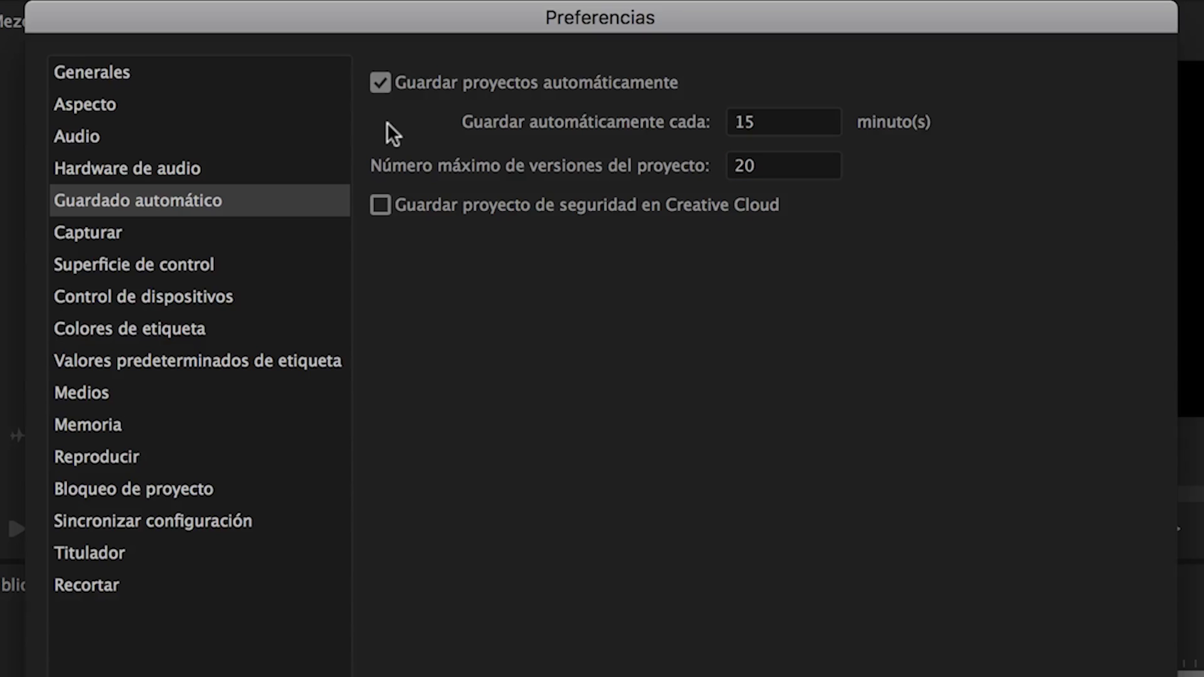
pyautogui.click(752, 117)
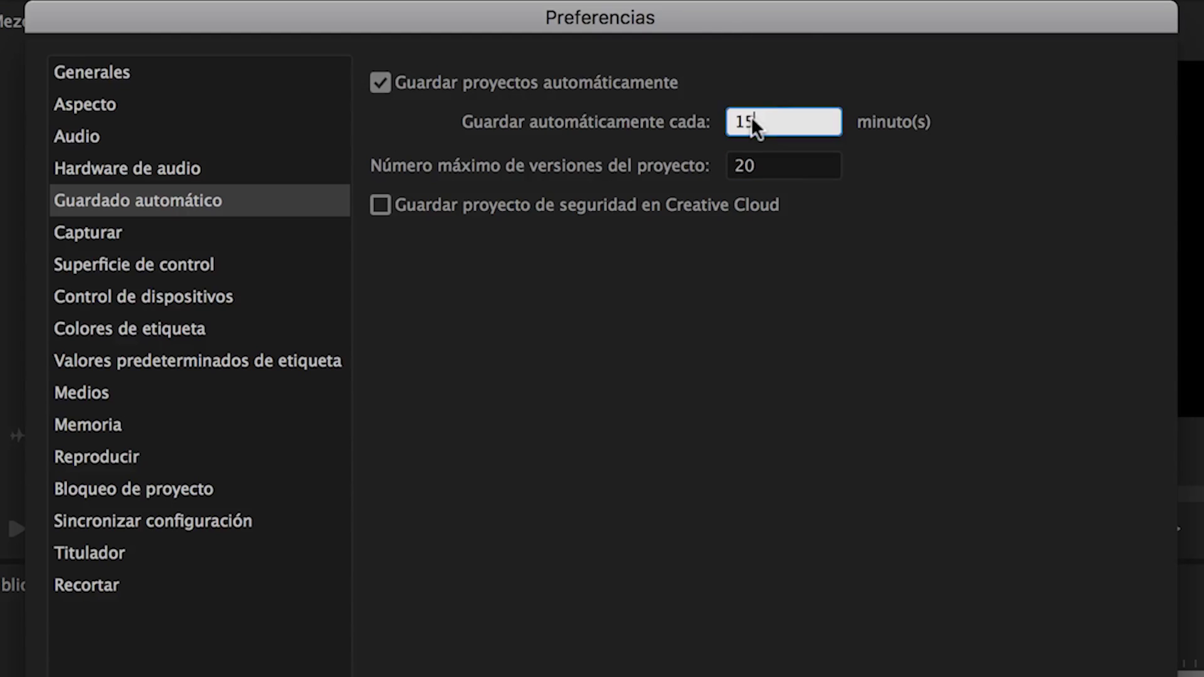
pyautogui.write('5')
pyautogui.click(416, 130)
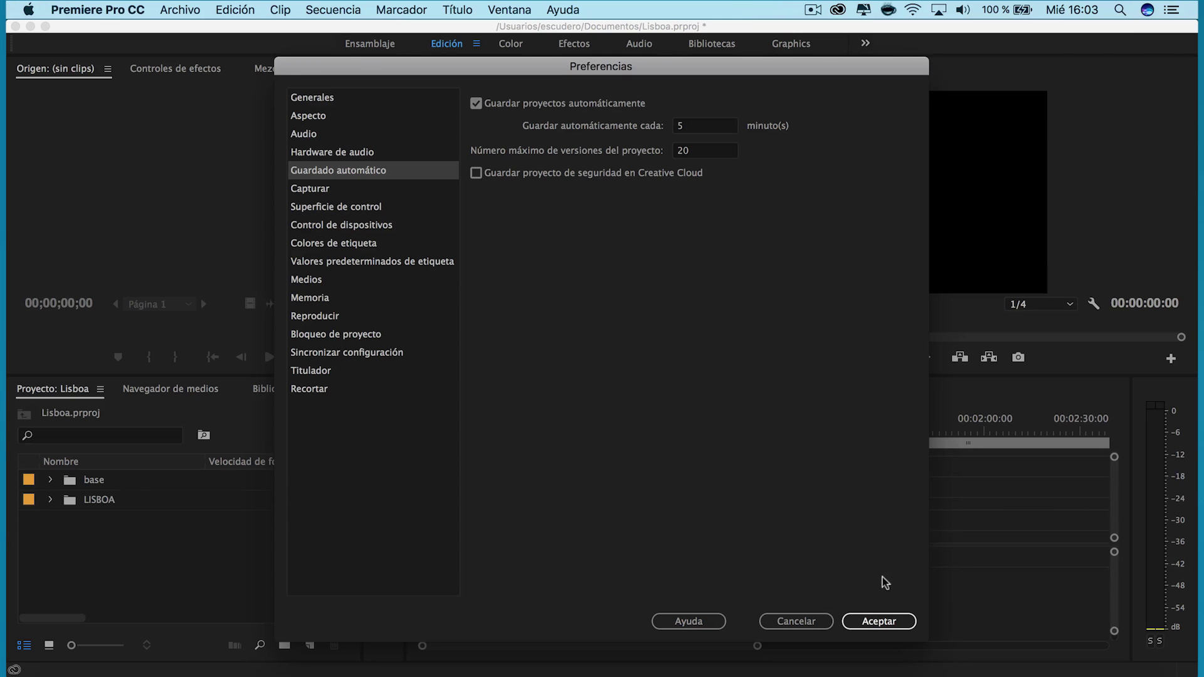
pyautogui.click(874, 621)
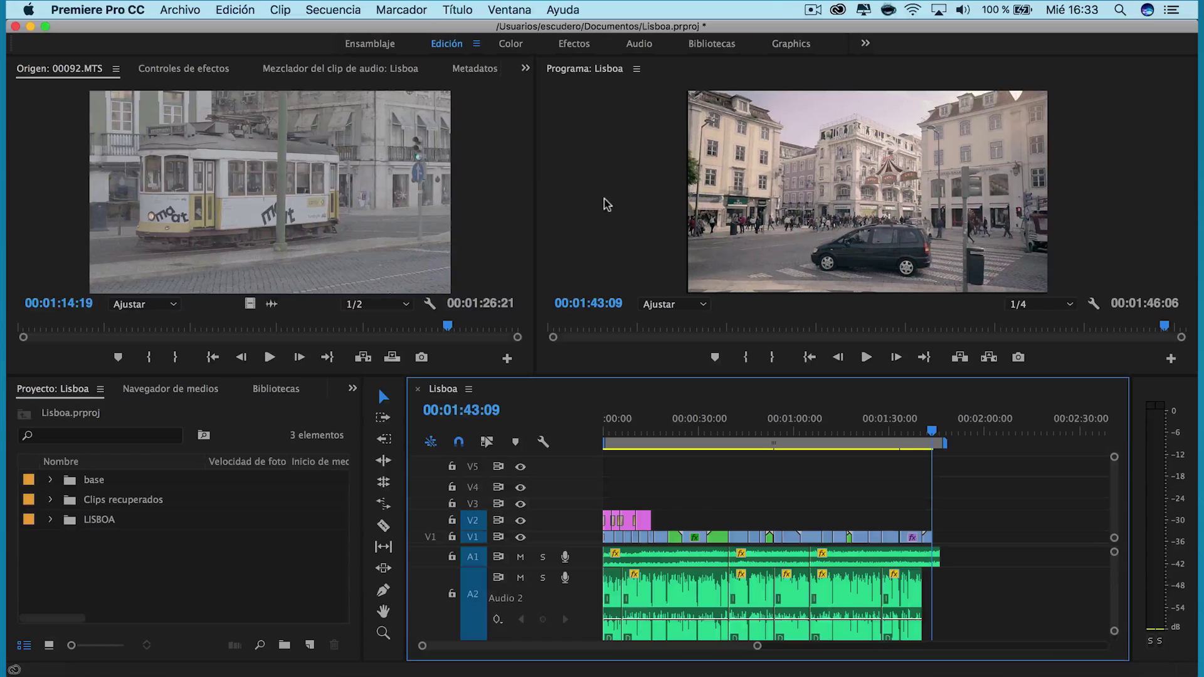
pyautogui.click(180, 9)
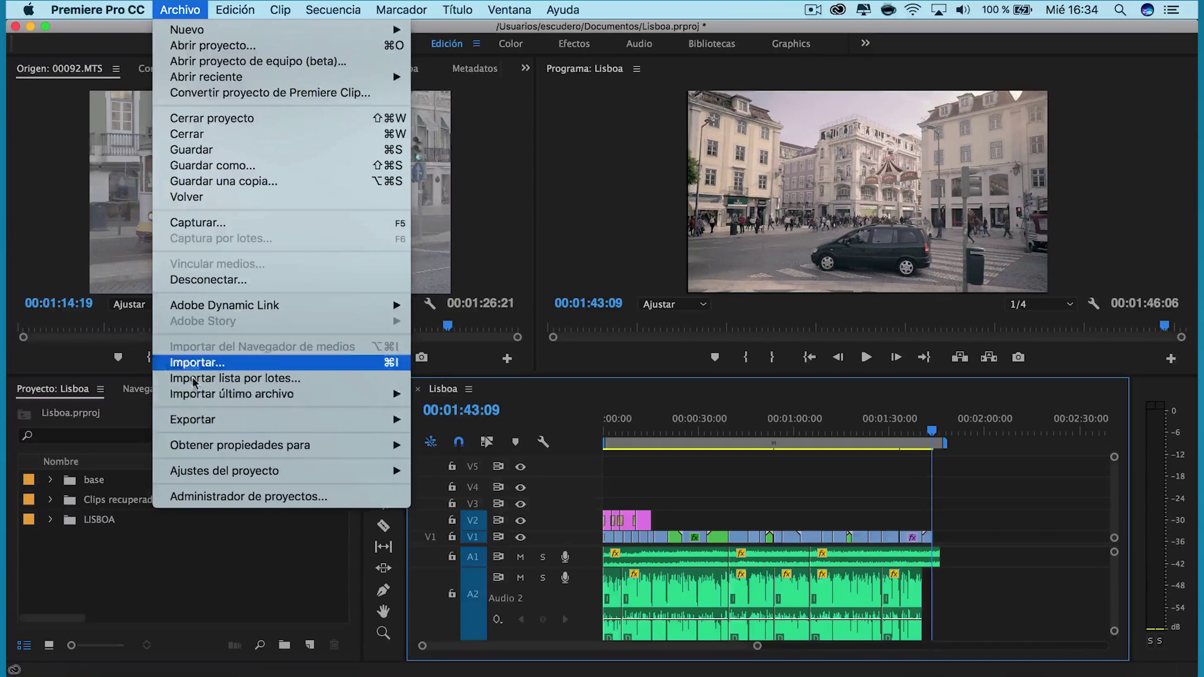
pyautogui.moveTo(195, 473)
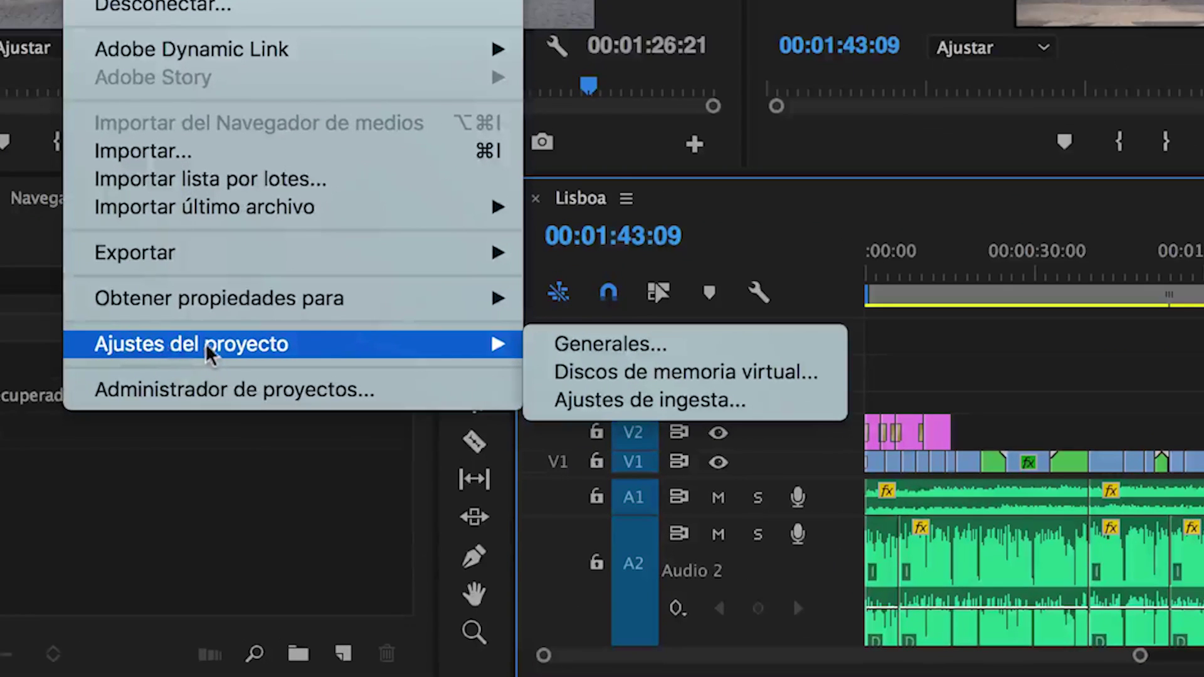
pyautogui.click(705, 372)
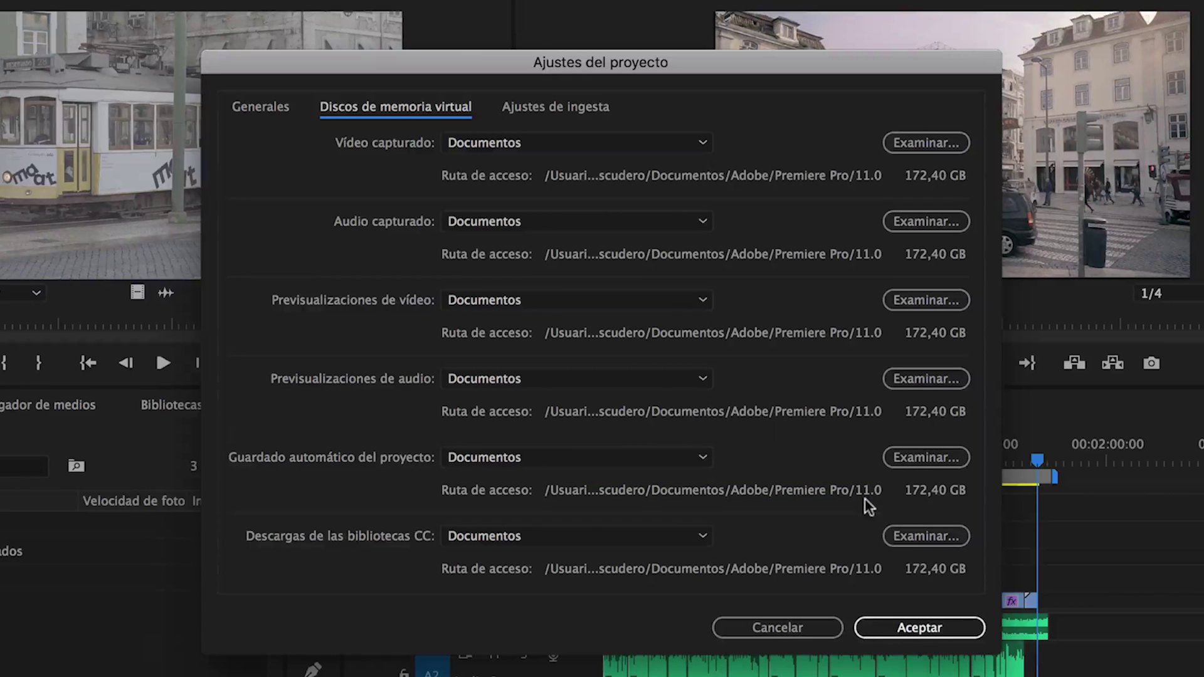
pyautogui.click(922, 464)
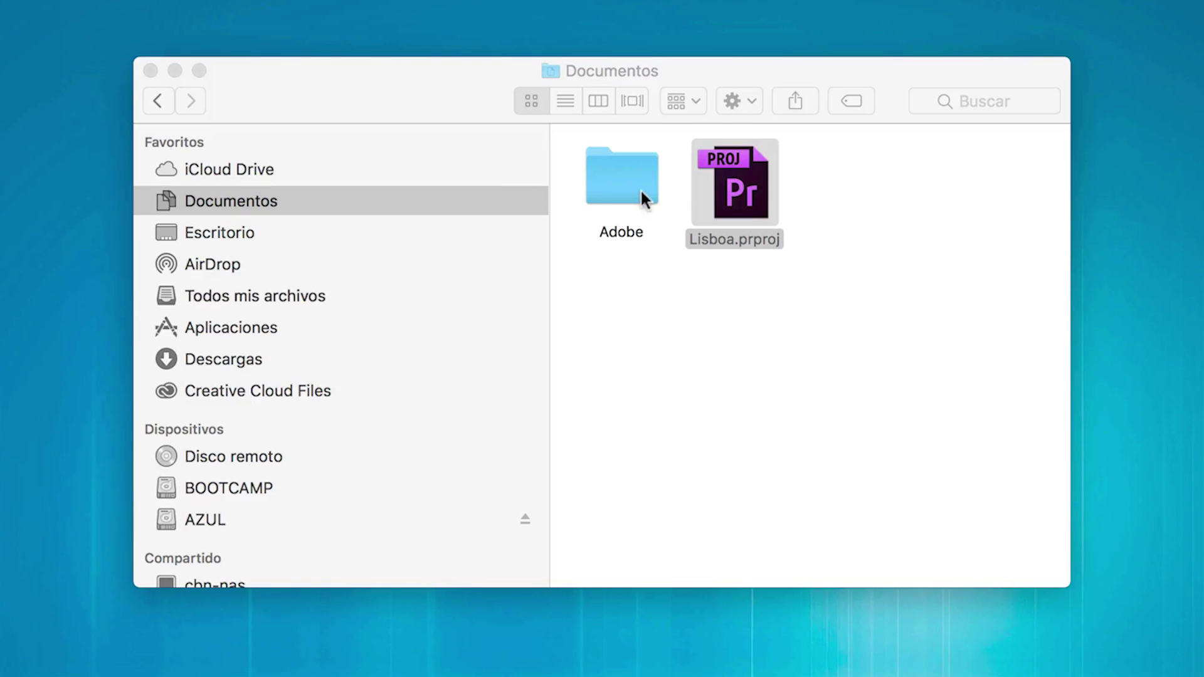
# Browse to Documentos > Adobe > Premiere Pro > 11.0 > Adobe Premiere Pro Auto-Save and open Lisboa-5.prproj
pyautogui.doubleClick(637, 195)
pyautogui.doubleClick(620, 181)
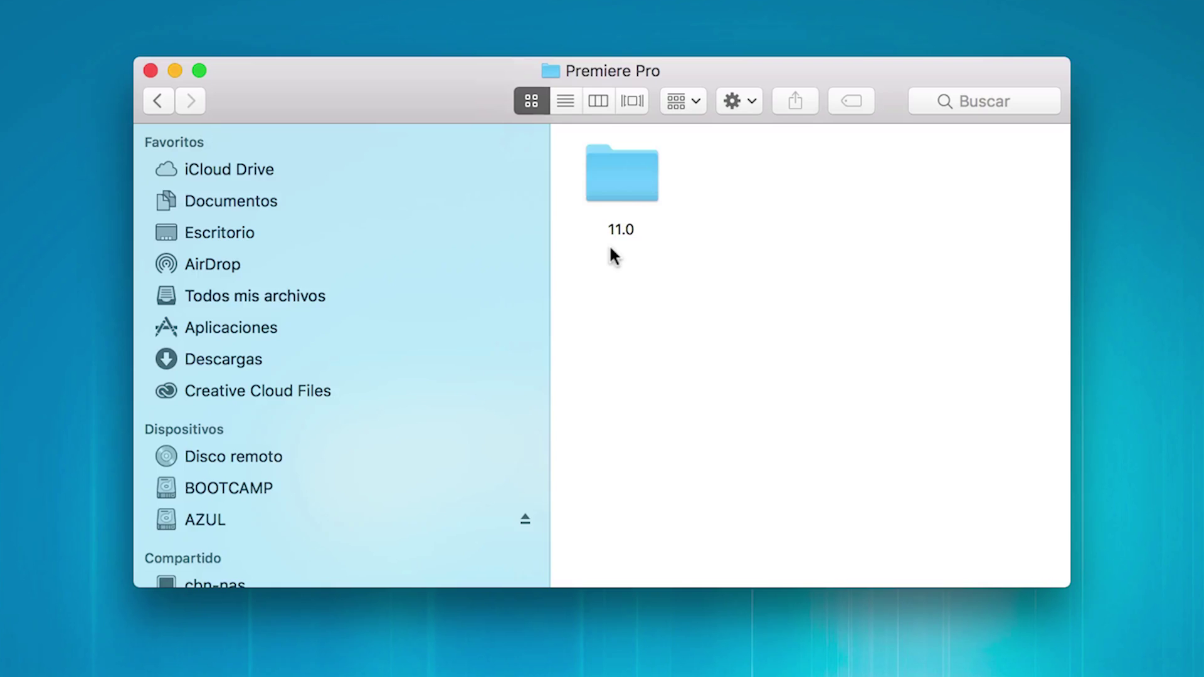
pyautogui.click(643, 176)
pyautogui.doubleClick(643, 176)
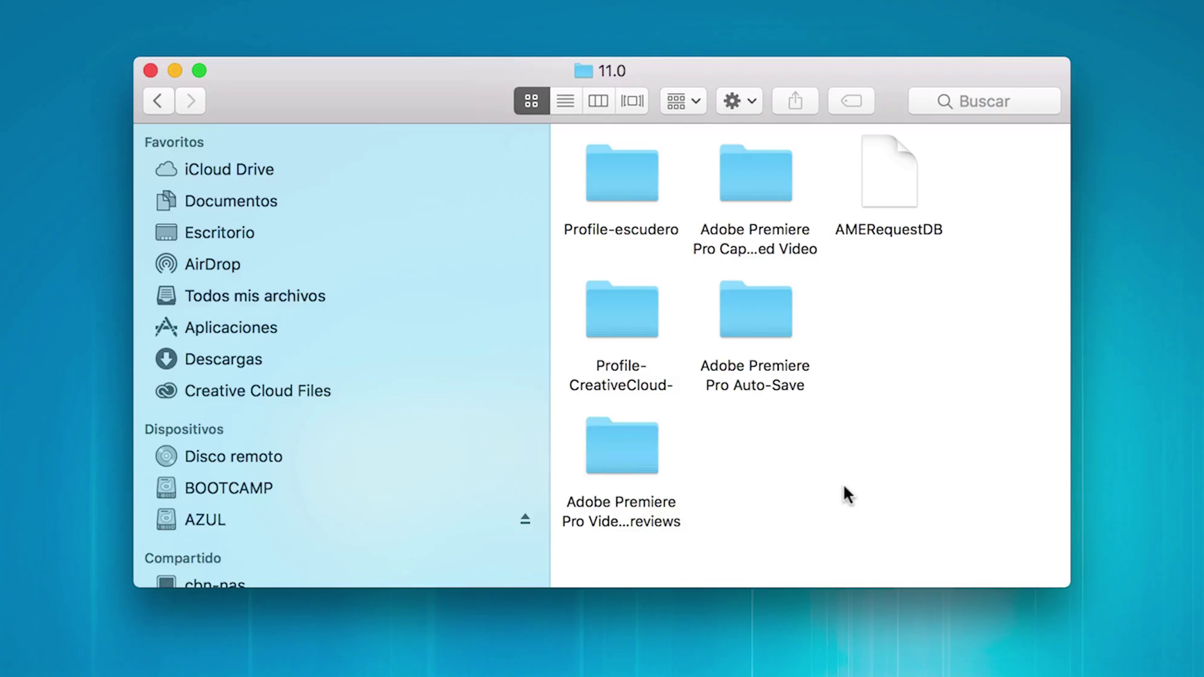
pyautogui.doubleClick(739, 313)
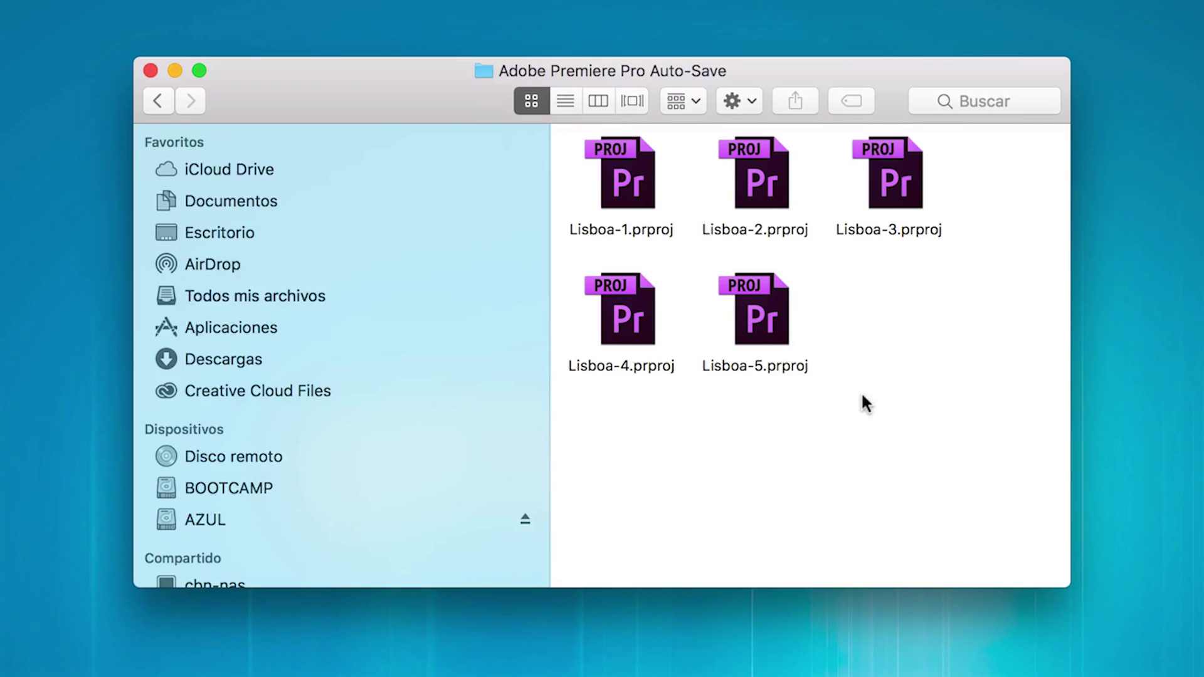
pyautogui.click(566, 100)
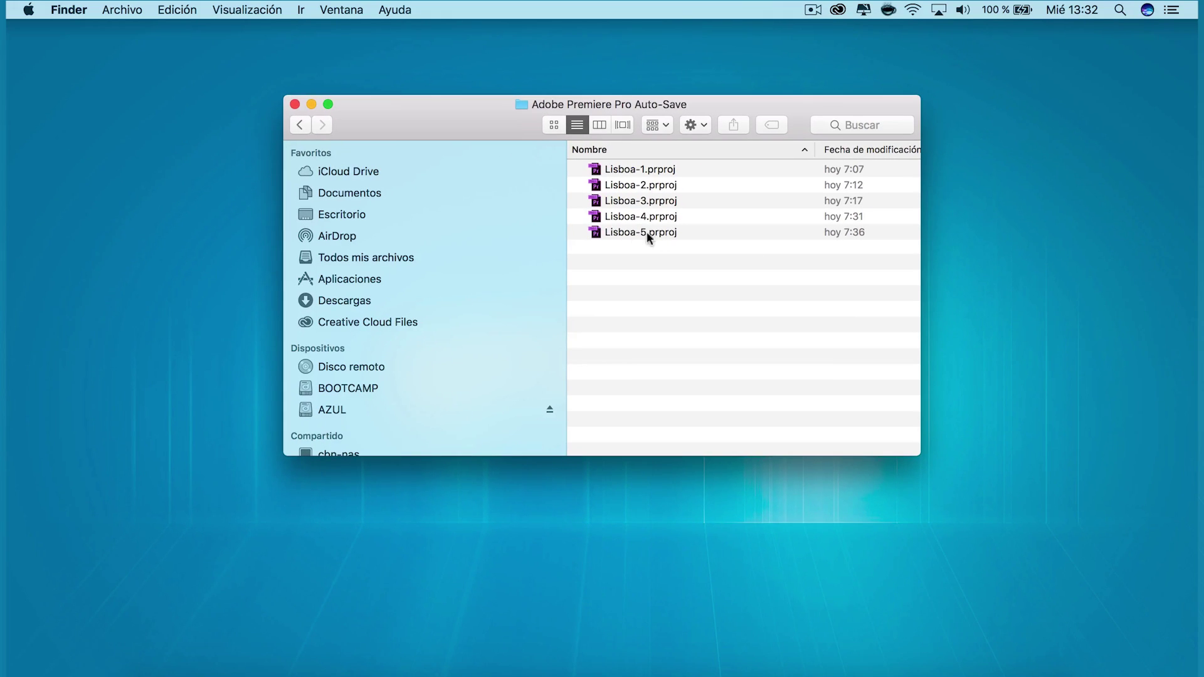
pyautogui.doubleClick(647, 233)
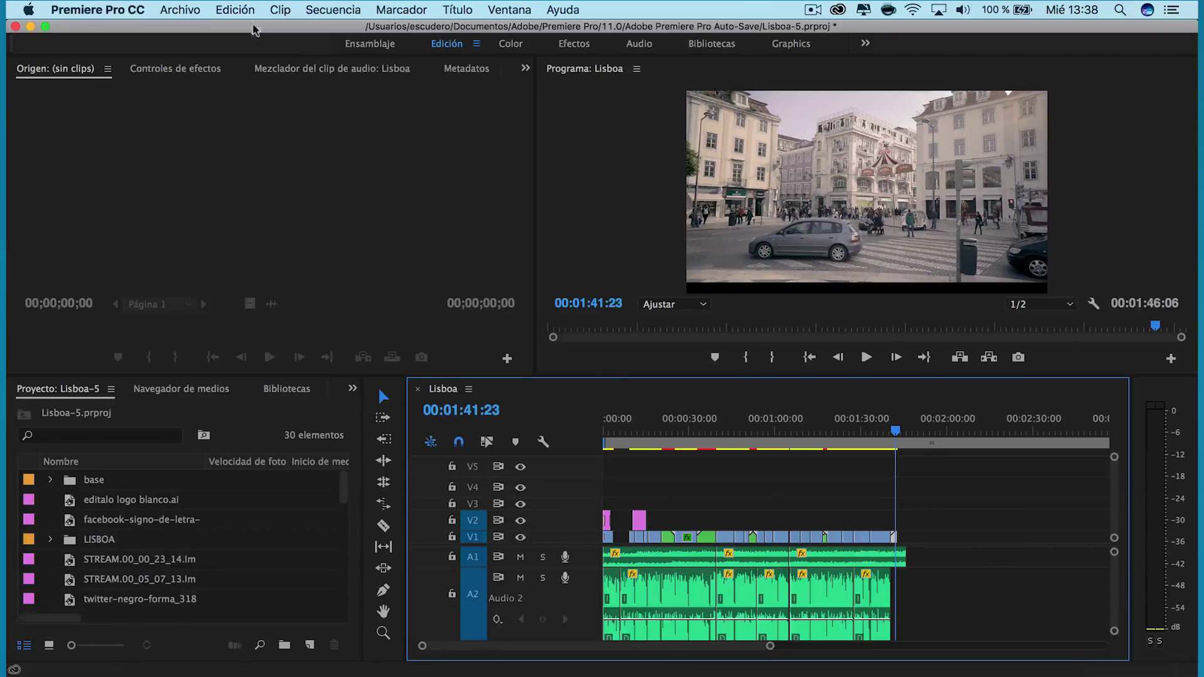
# Save the recovered project as Lisboa.prproj in Documentos, replacing the existing file
pyautogui.click(193, 8)
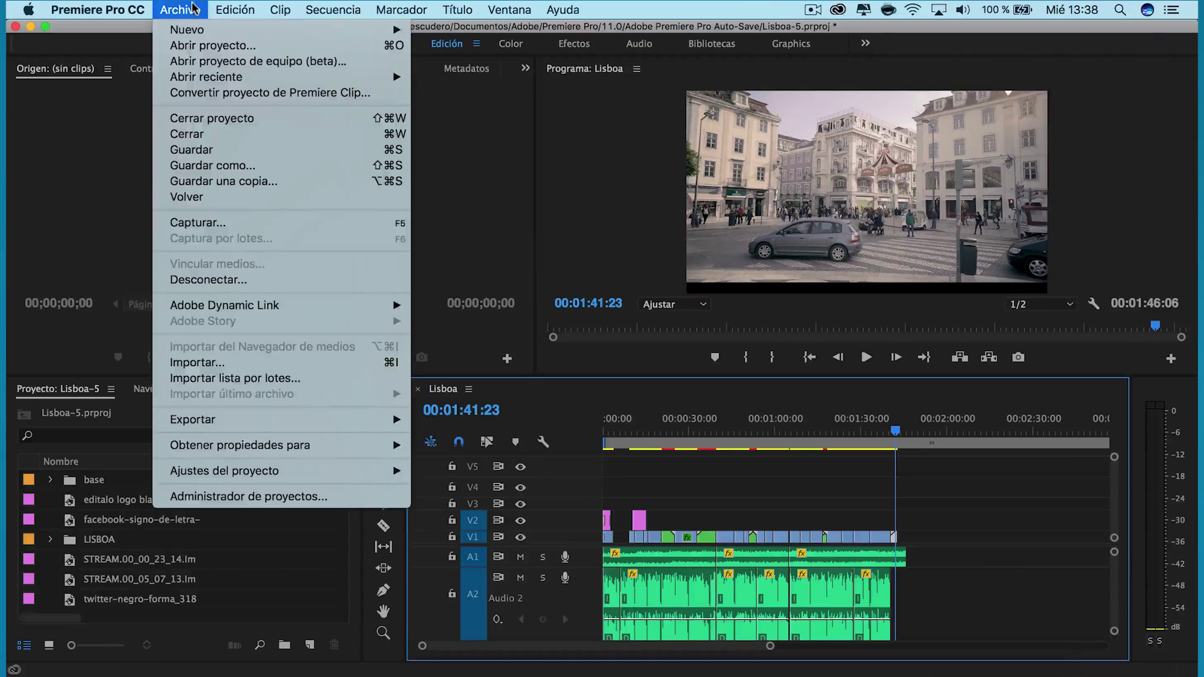
pyautogui.click(234, 166)
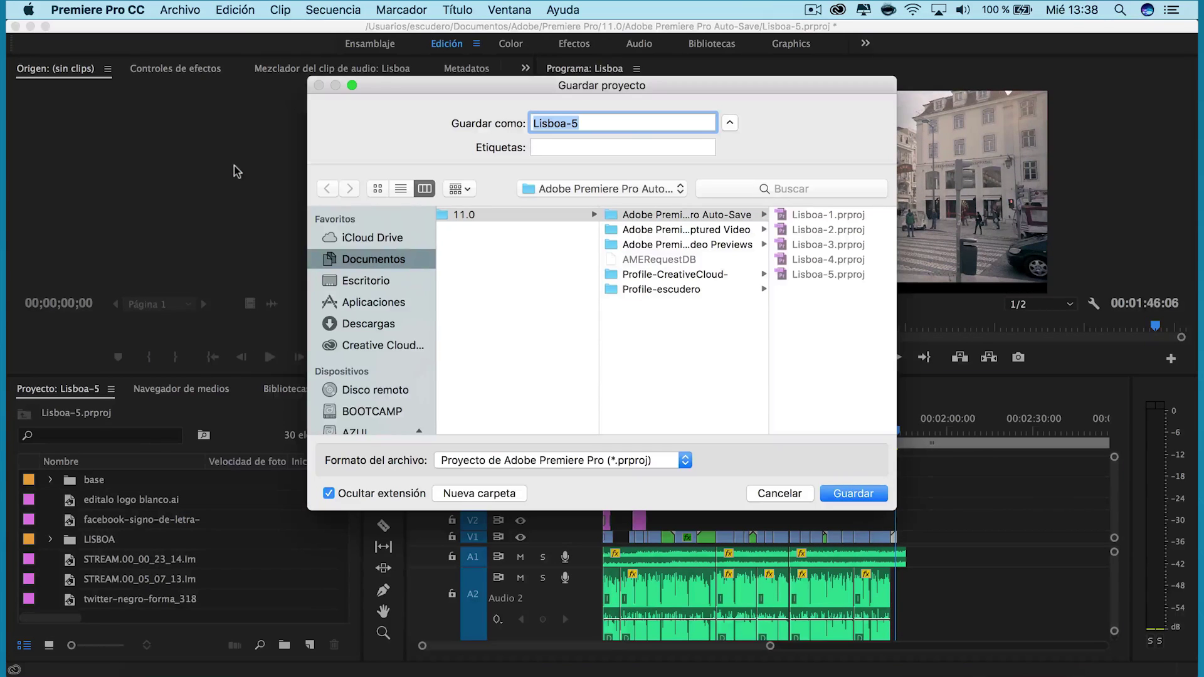
pyautogui.click(332, 259)
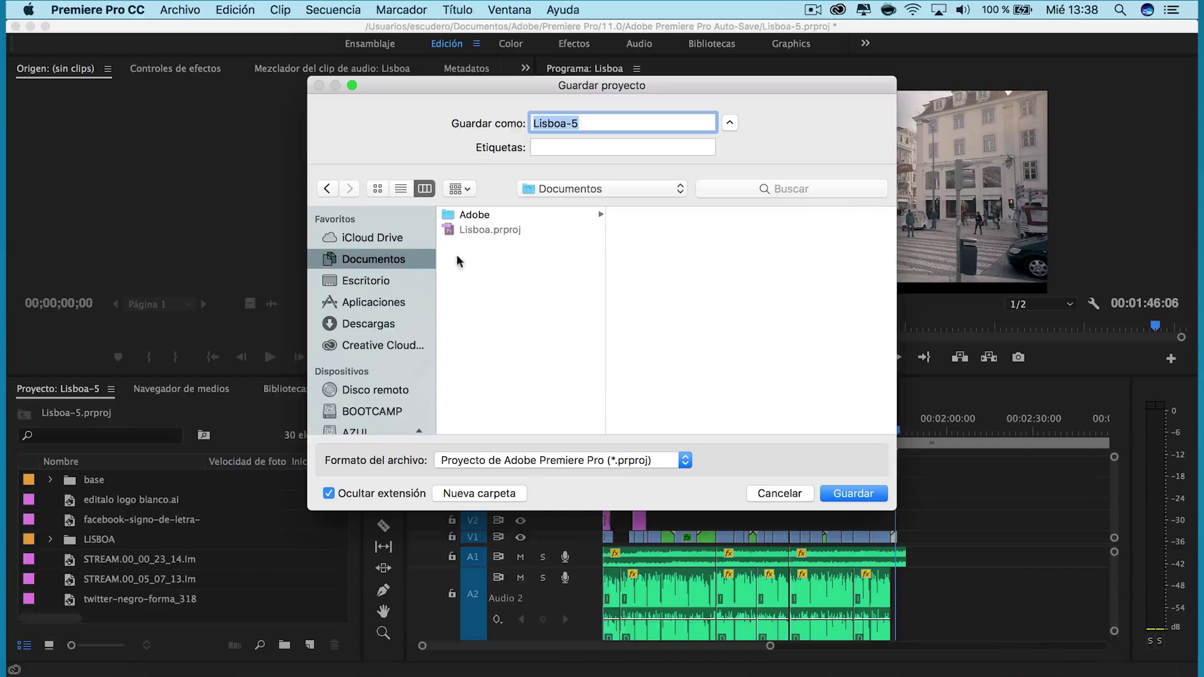
pyautogui.click(487, 230)
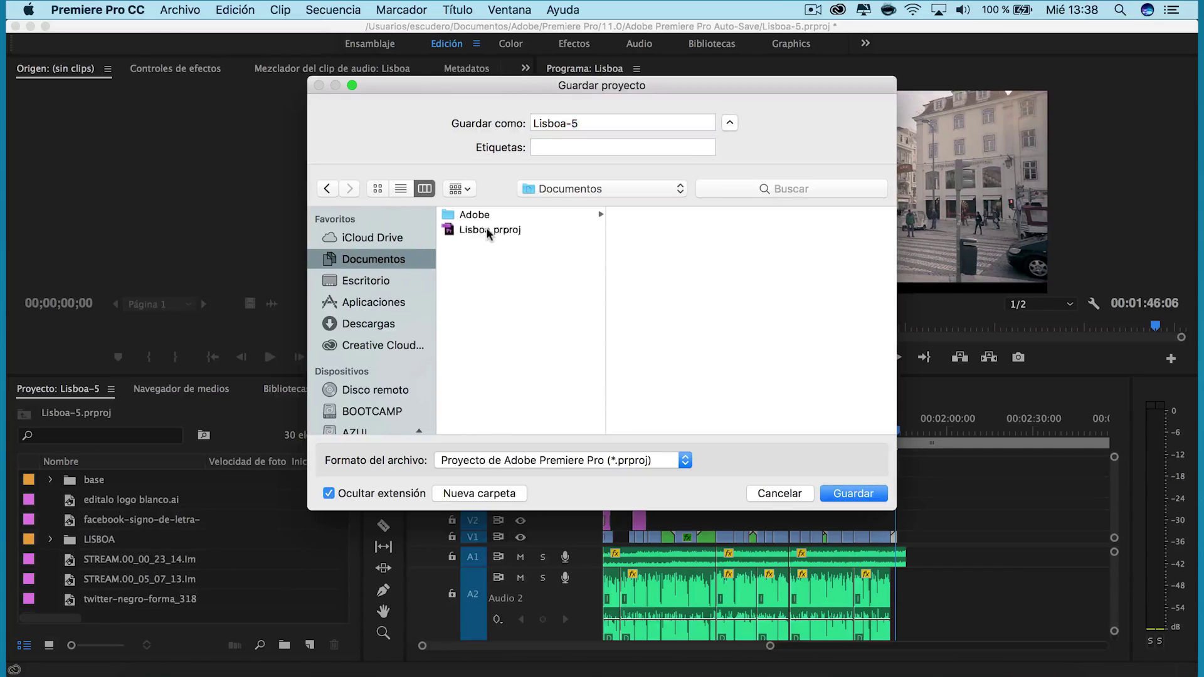
pyautogui.click(849, 495)
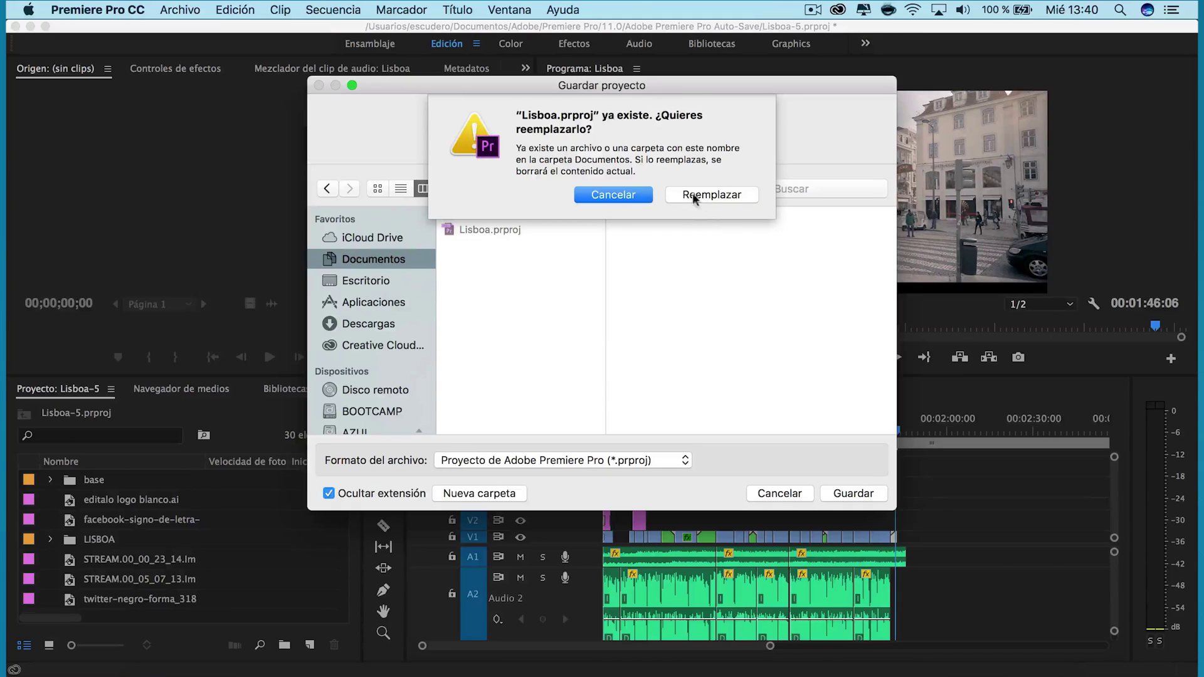
pyautogui.click(694, 196)
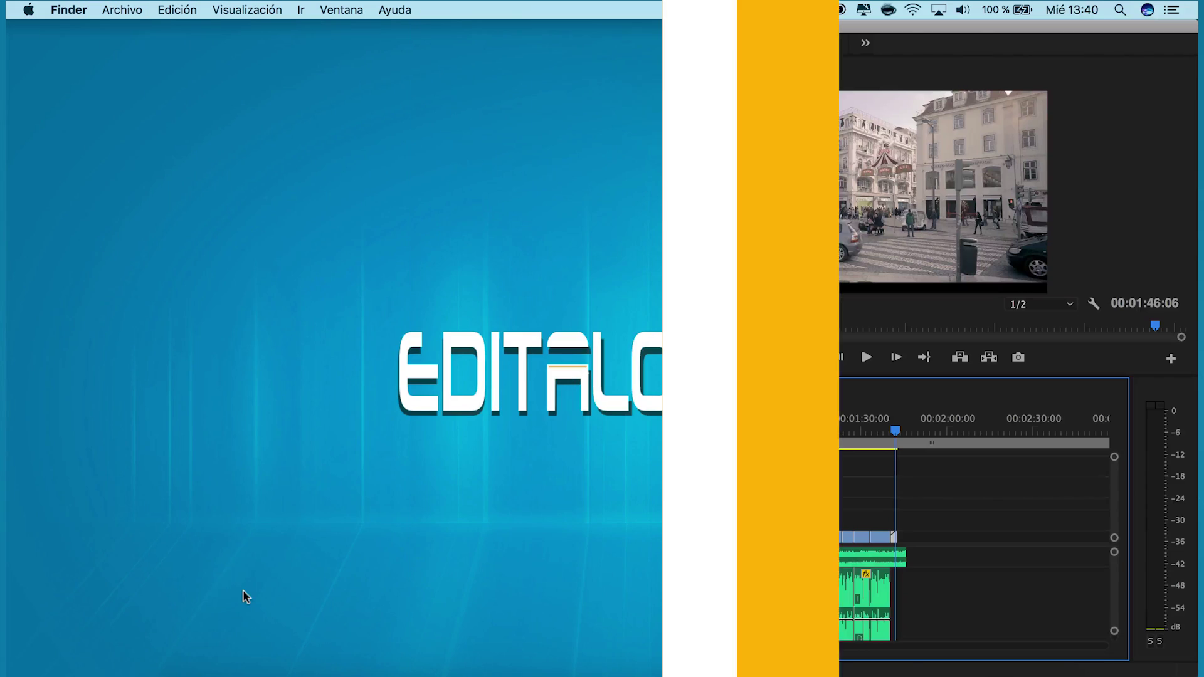
# Open Lisboa.prproj from the Documentos folder in Premiere Pro
pyautogui.doubleClick(702, 188)
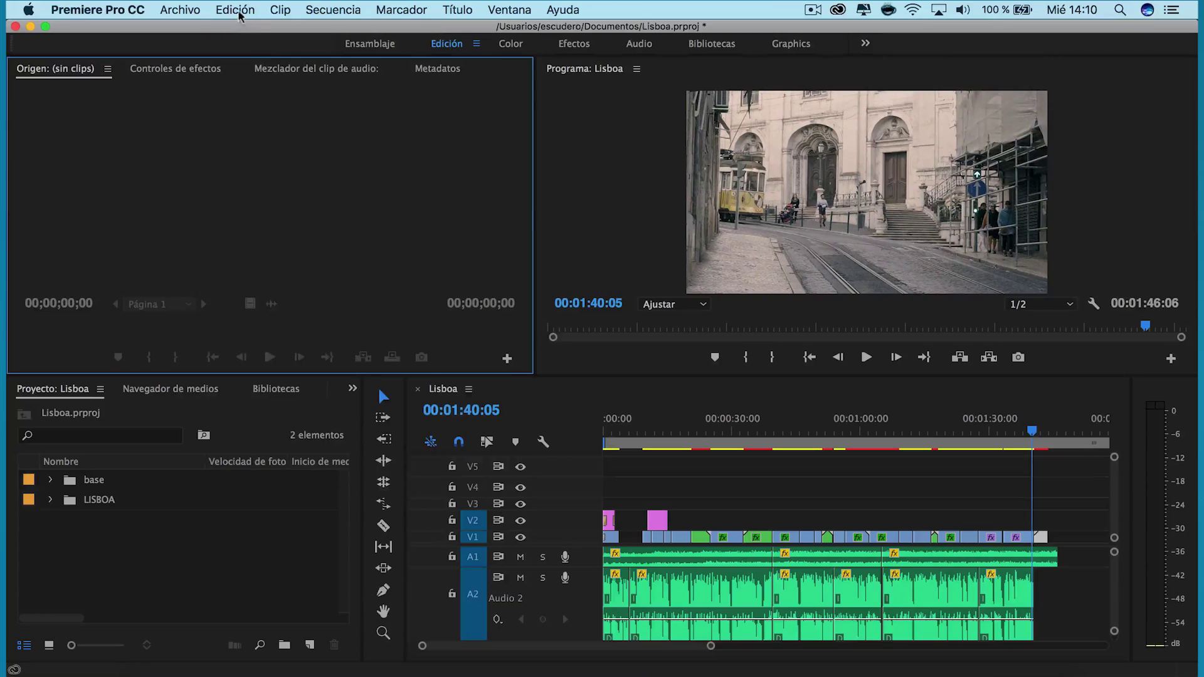
# Bring up the Import dialog from the Archivo menu
pyautogui.click(239, 12)
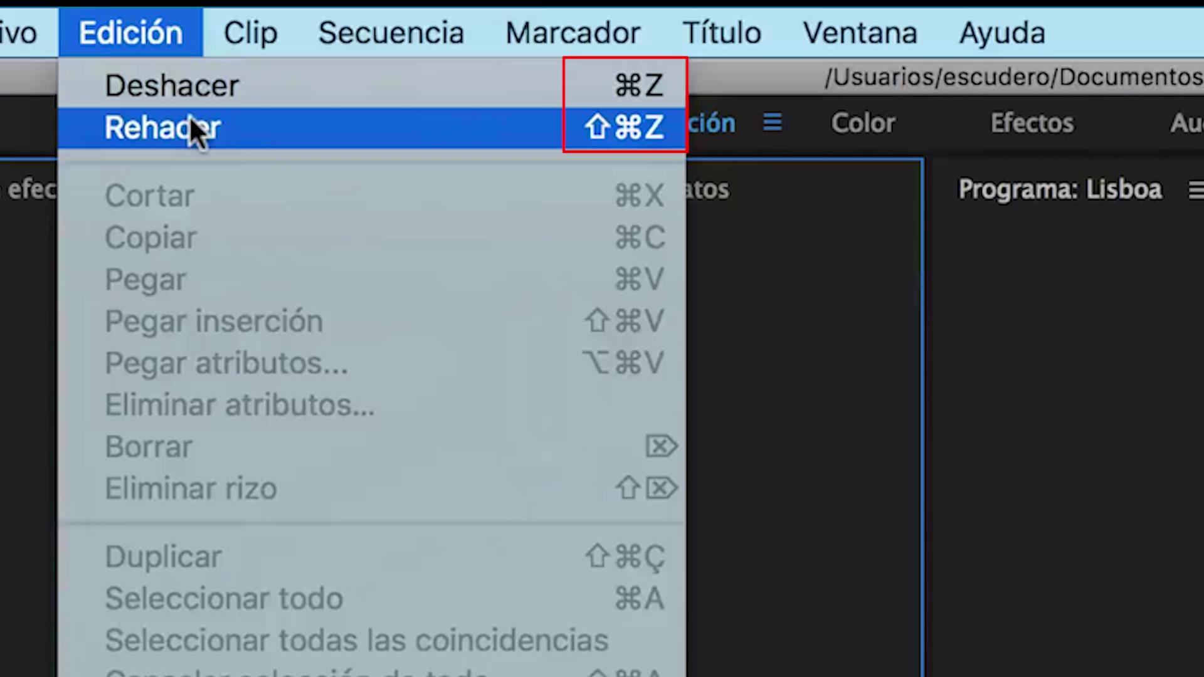
pyautogui.click(467, 205)
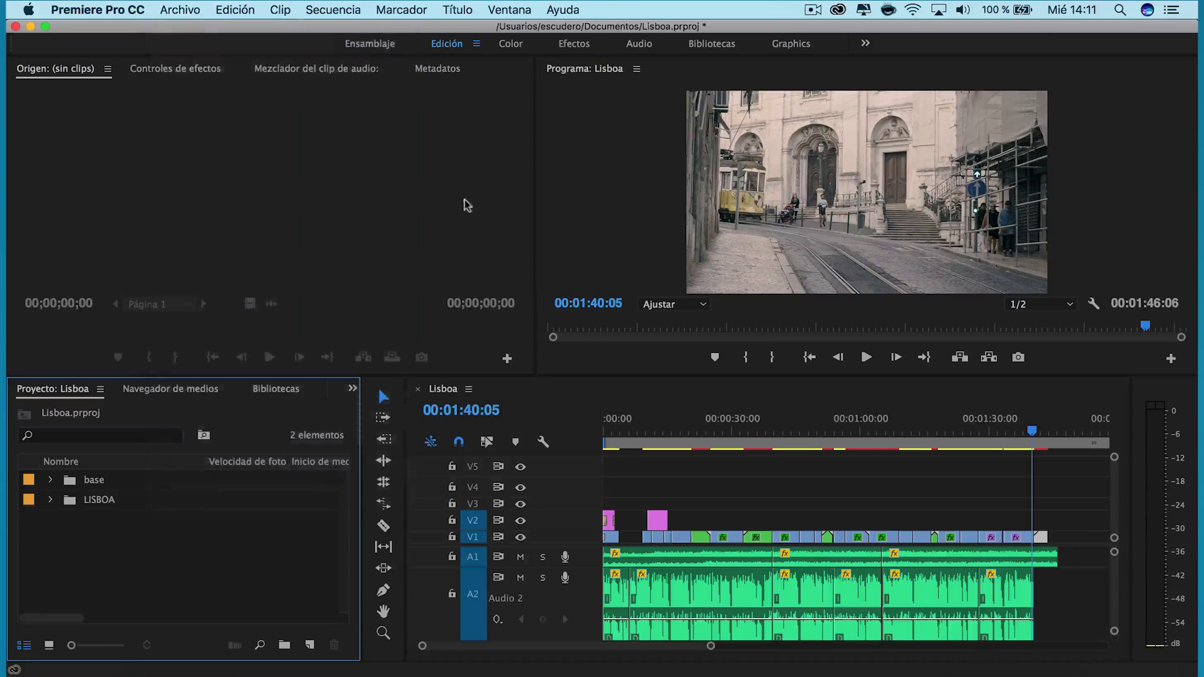
pyautogui.click(185, 9)
pyautogui.click(202, 363)
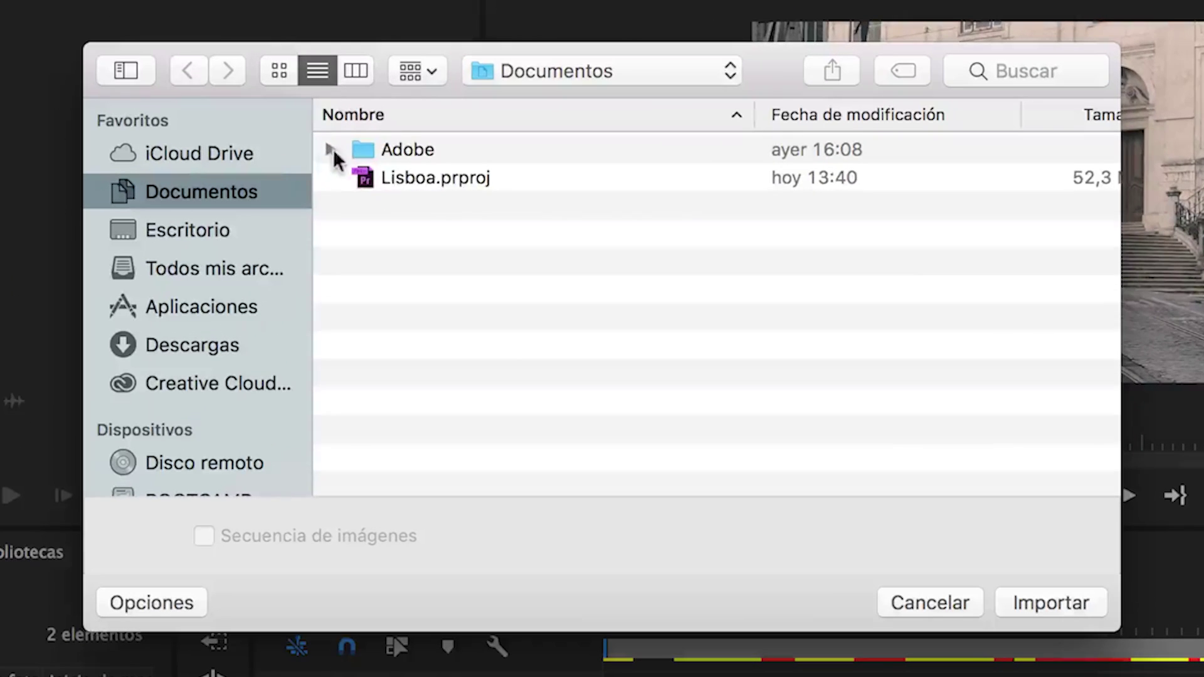
# Expand Adobe > Premiere Pro > 11.0 > Adobe Premiere Pro Auto-Save and select Lisboa-2.prproj
pyautogui.click(331, 150)
pyautogui.click(362, 262)
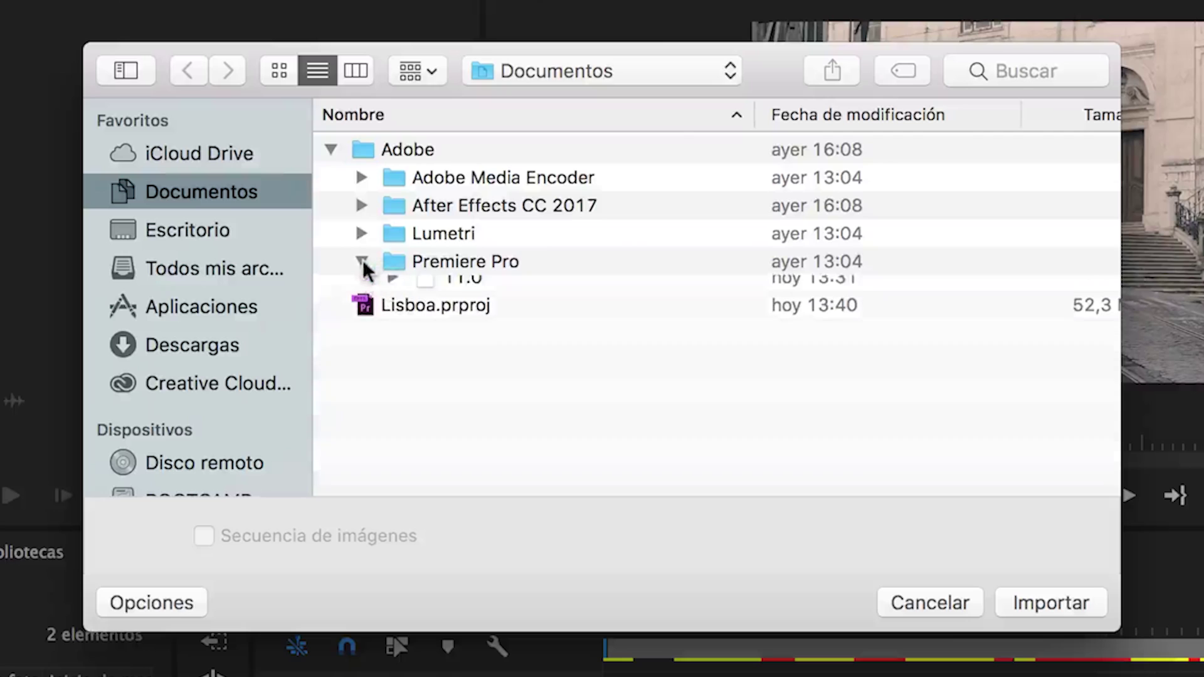
pyautogui.click(392, 289)
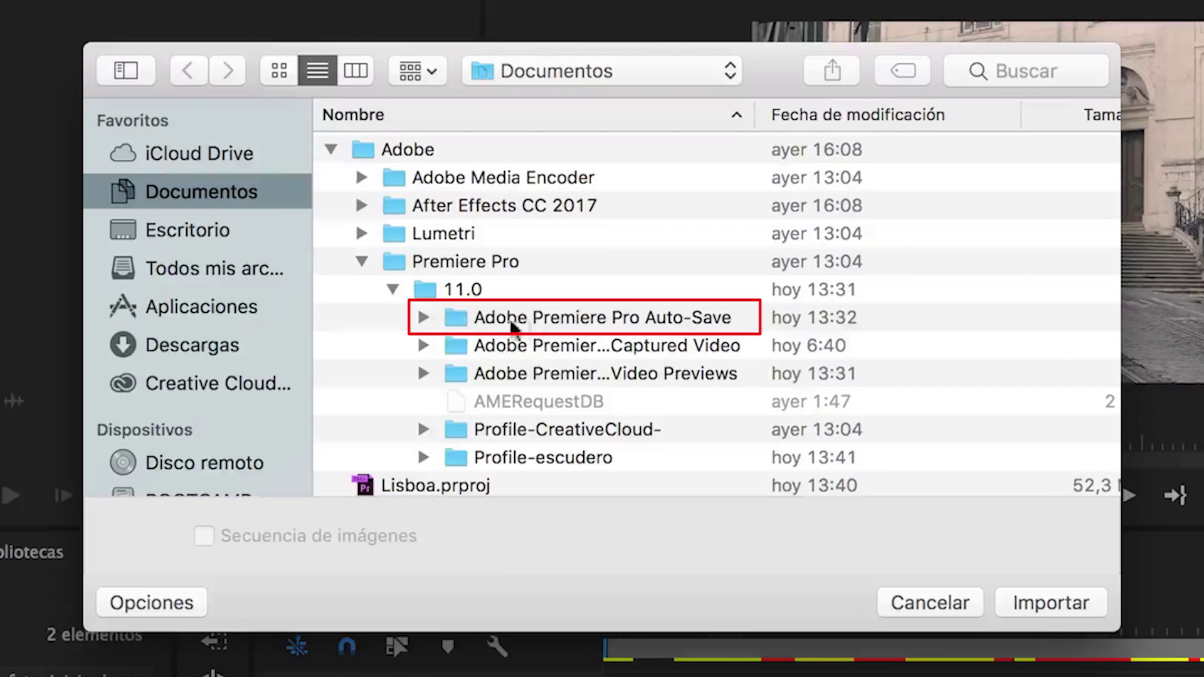
pyautogui.click(424, 317)
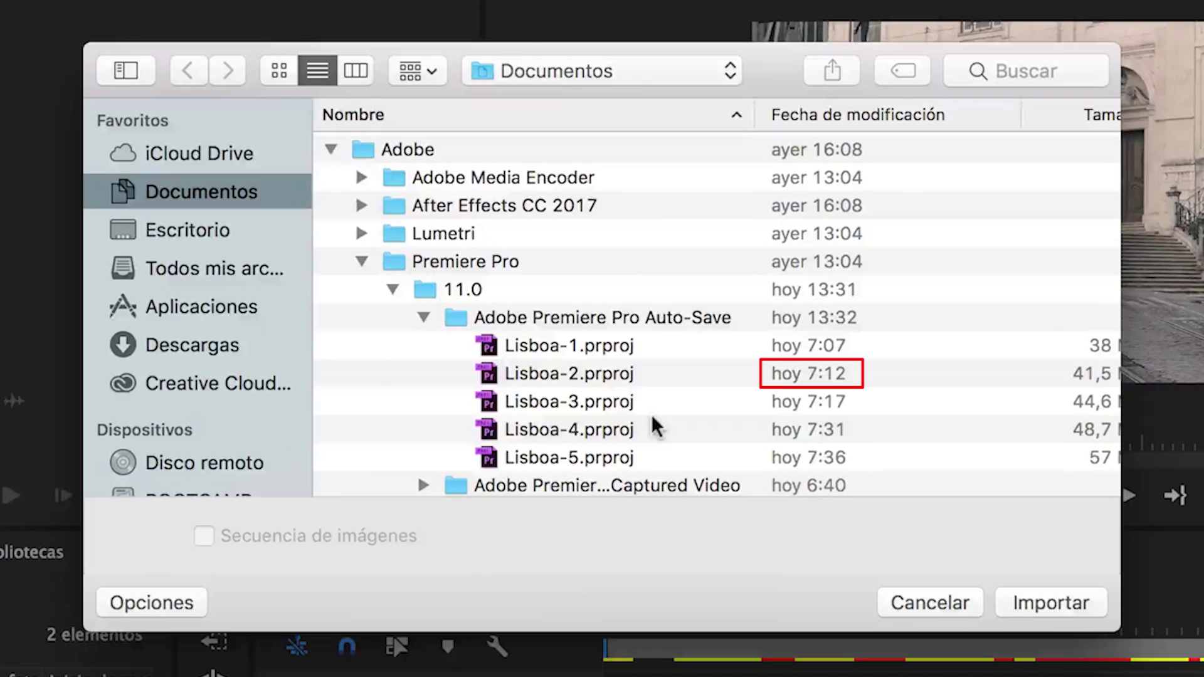
pyautogui.click(565, 374)
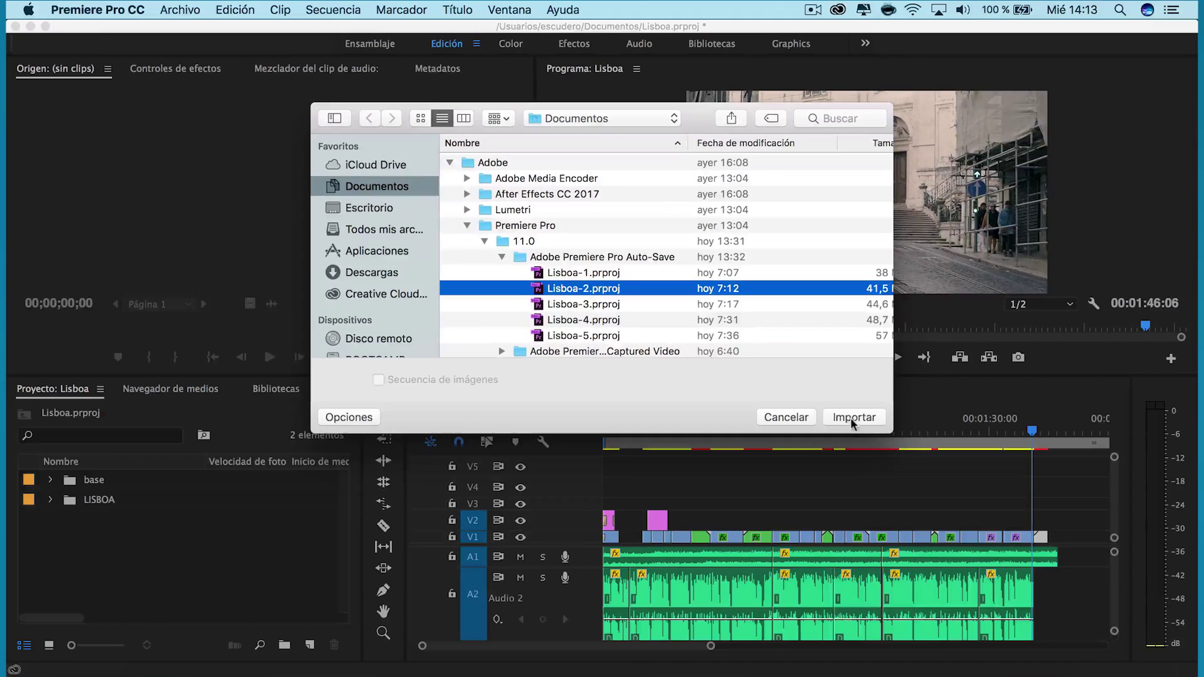
# Import only the Lisboa sequence from Lisboa-2.prproj, with Crear carpeta checked for its own folder
pyautogui.click(1051, 604)
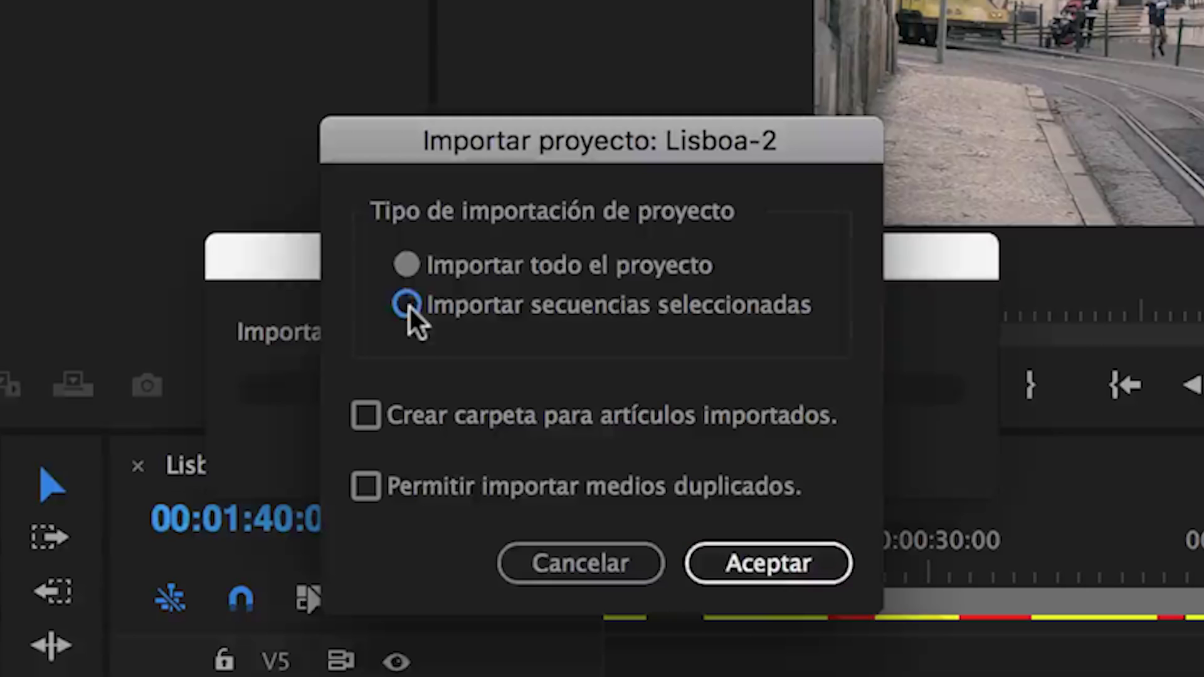
pyautogui.click(485, 318)
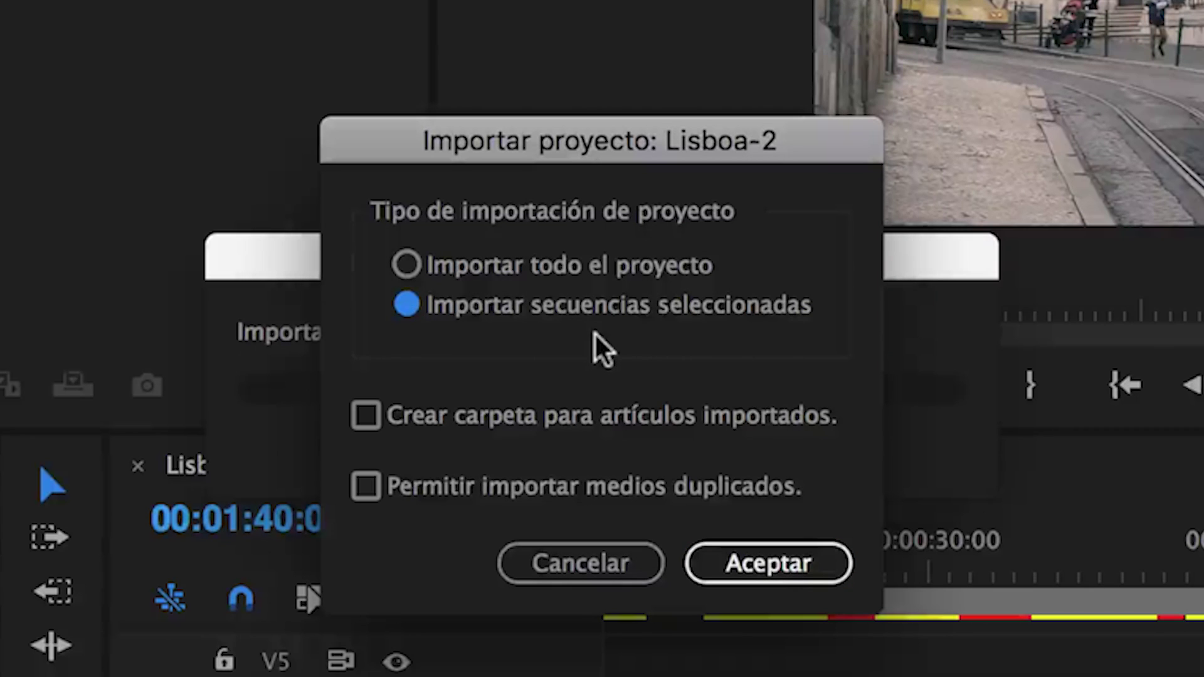
pyautogui.click(369, 419)
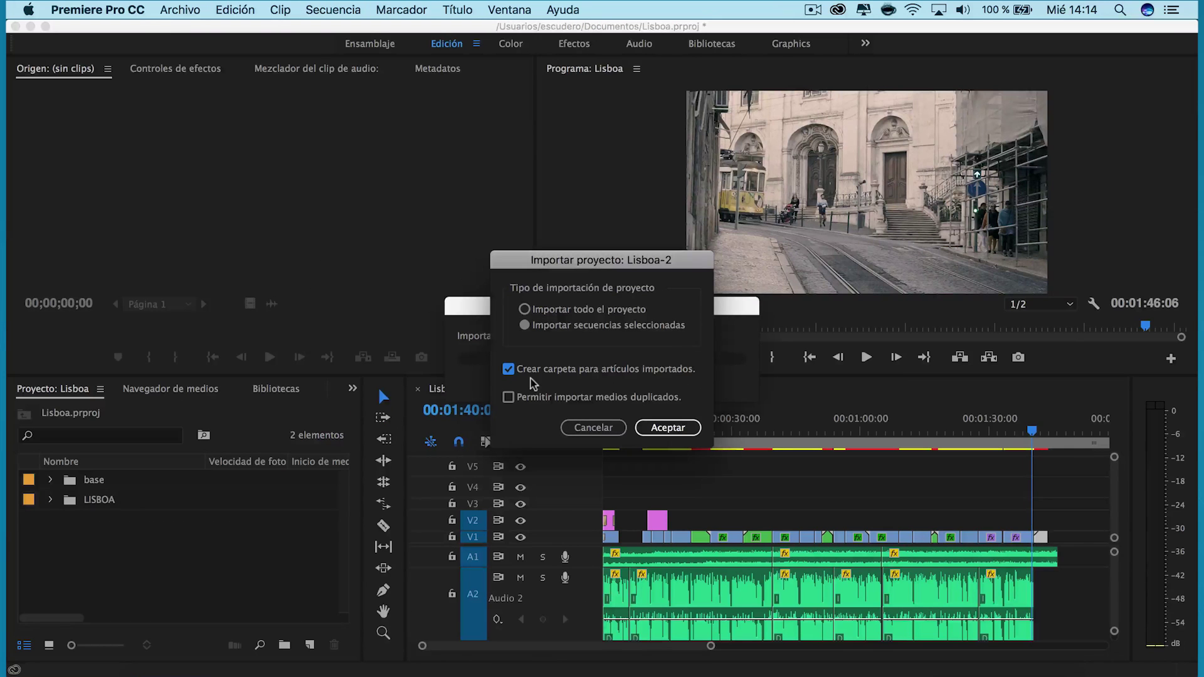
pyautogui.click(668, 427)
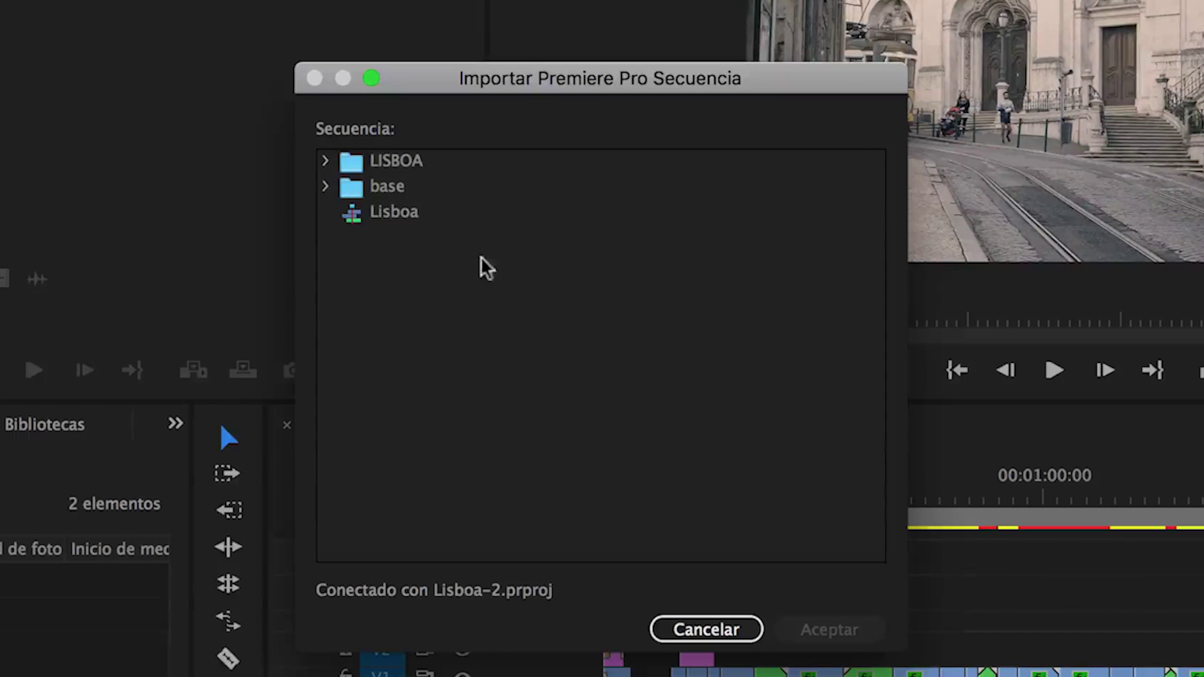
pyautogui.click(409, 214)
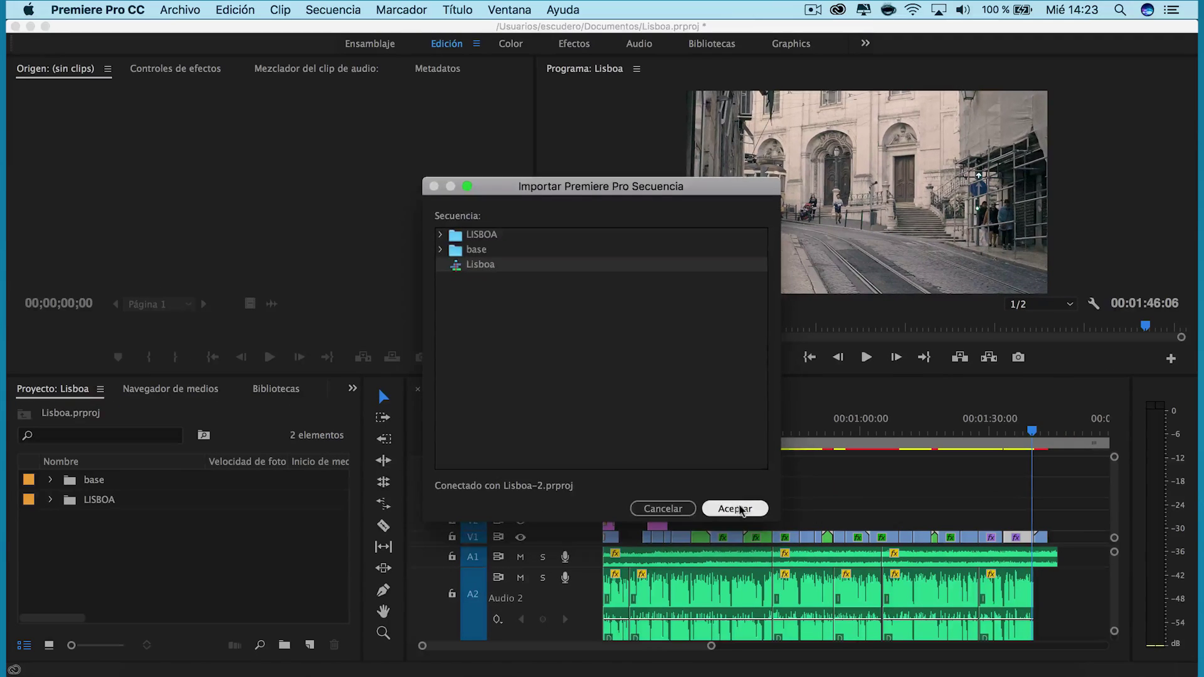
pyautogui.click(740, 508)
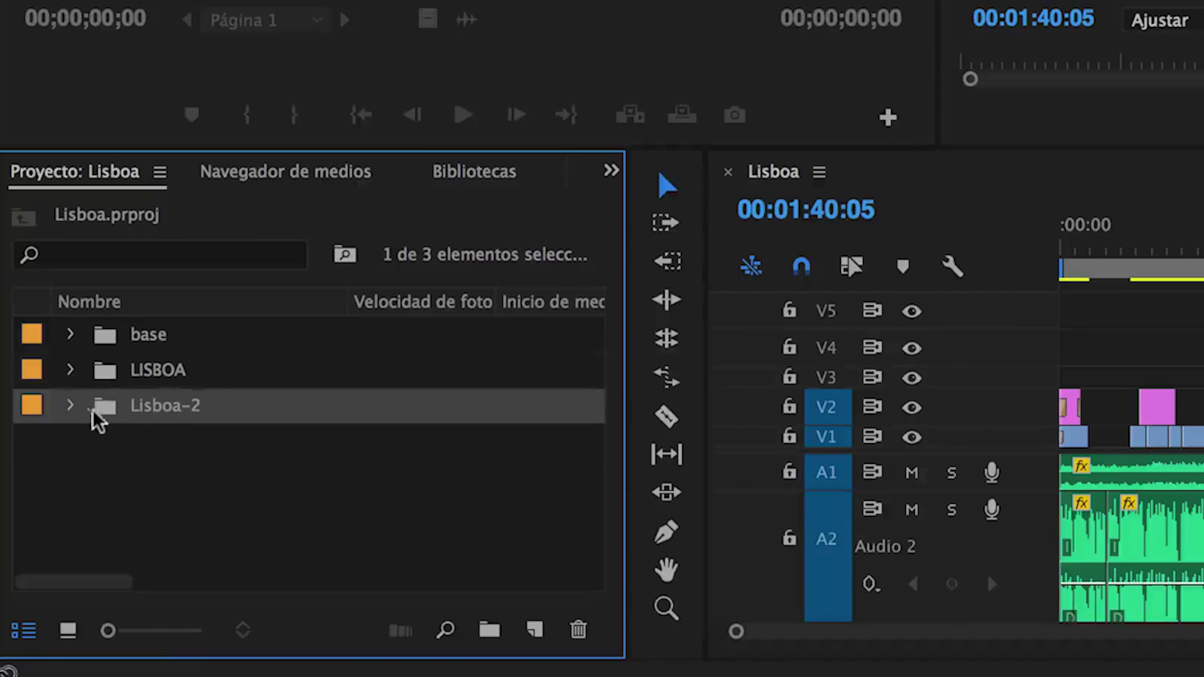
# In the Lisboa-2 bin, rename the Lisboa sequence to 'Lisboa Autoguardado' and open it
pyautogui.click(71, 405)
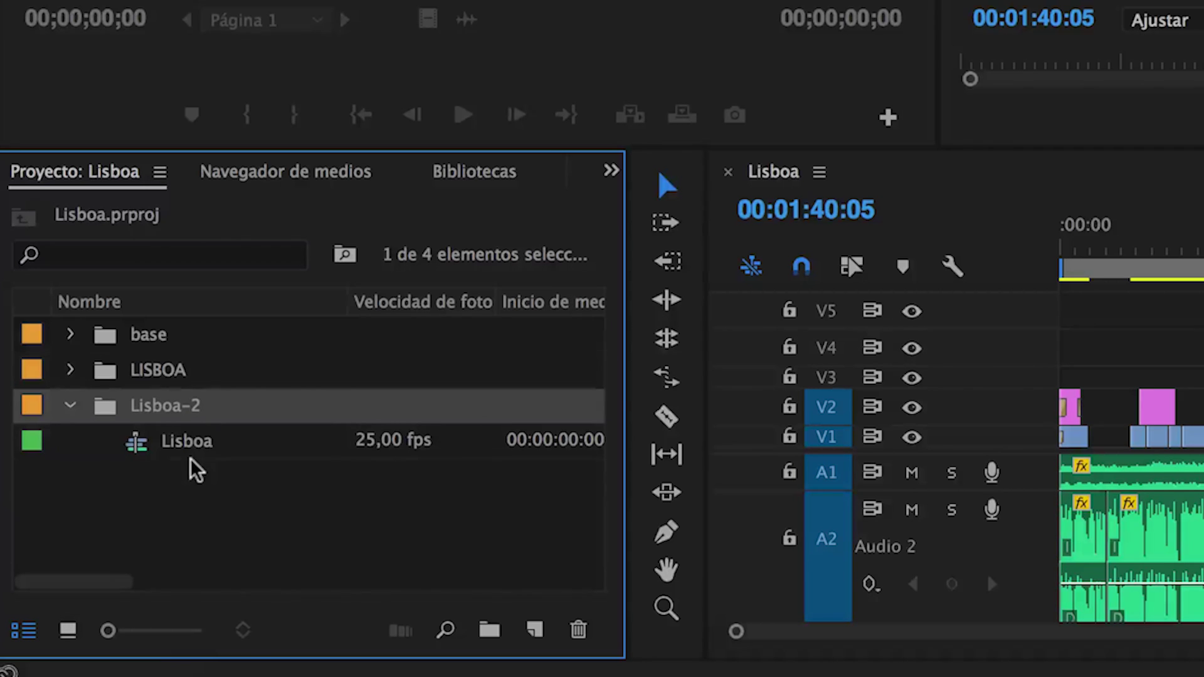
pyautogui.rightClick(189, 456)
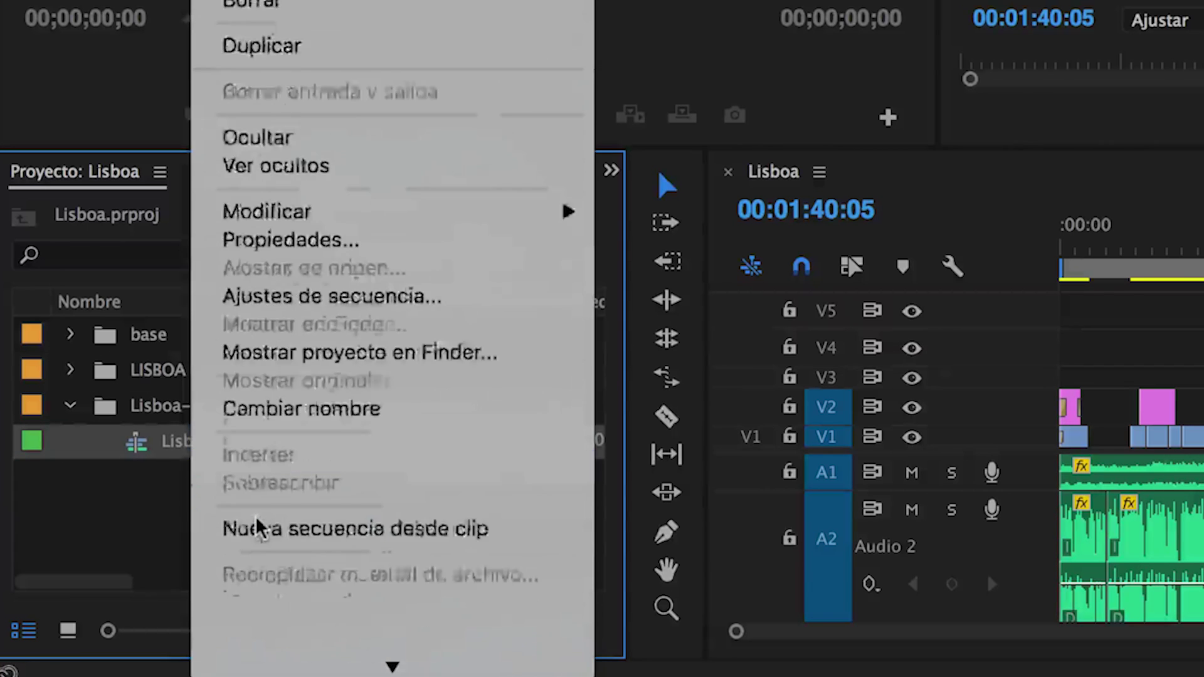
pyautogui.click(306, 249)
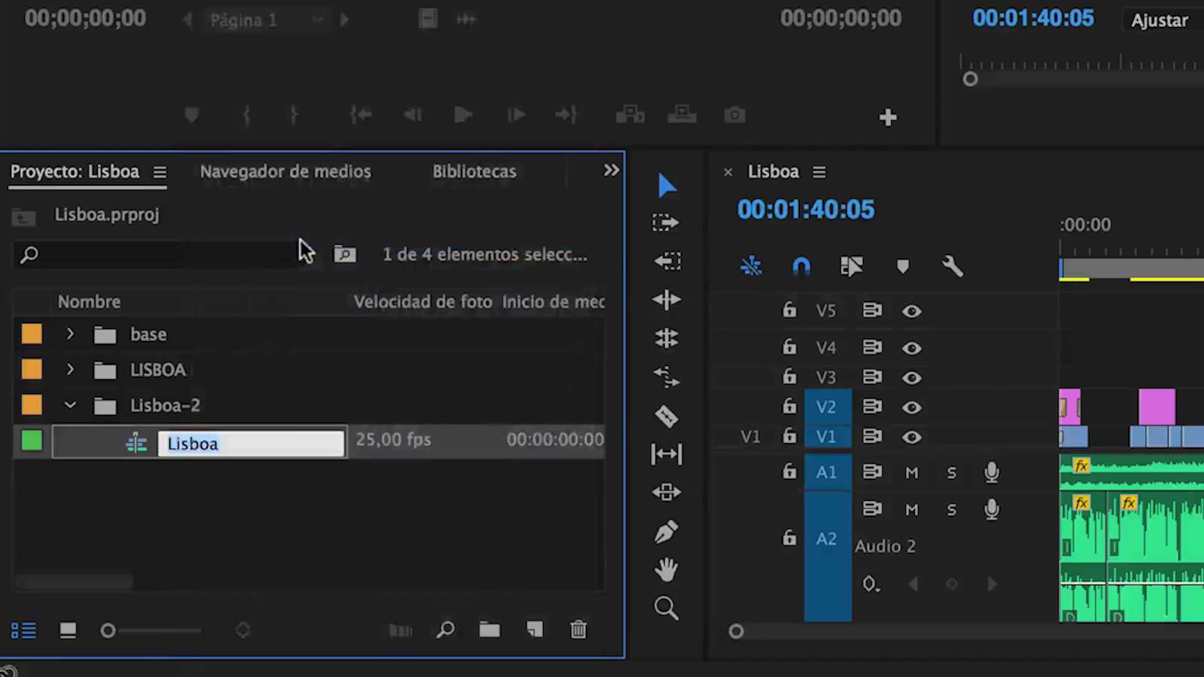
pyautogui.click(247, 437)
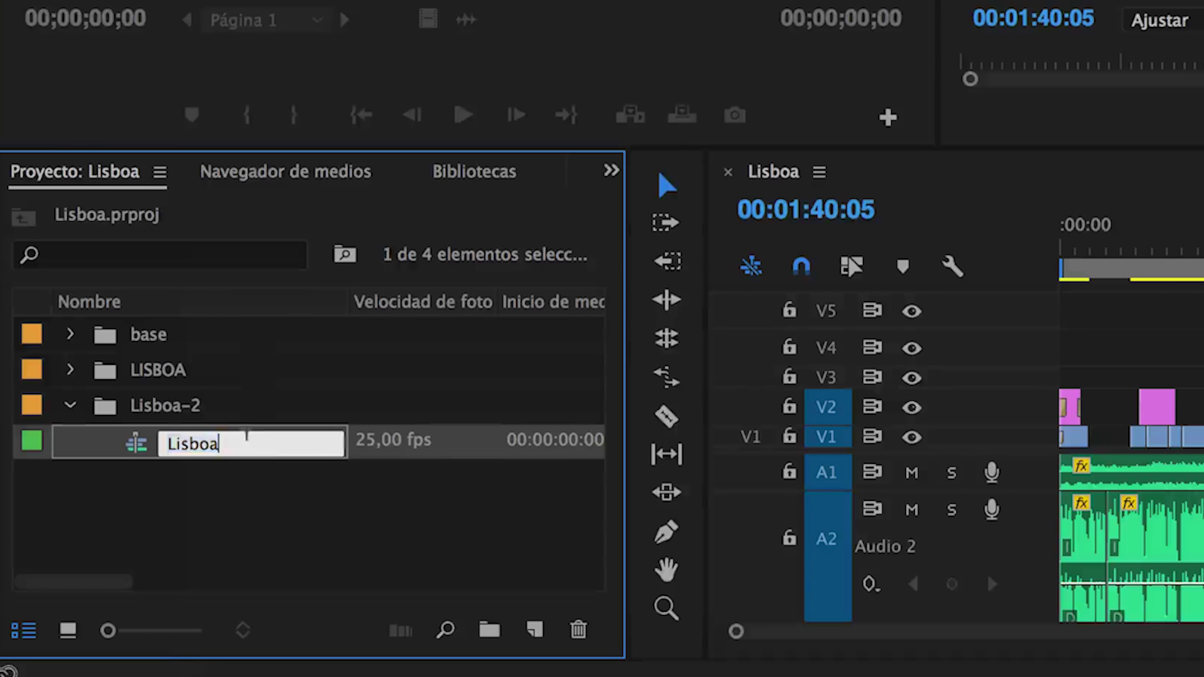
pyautogui.write('Autoguardado')
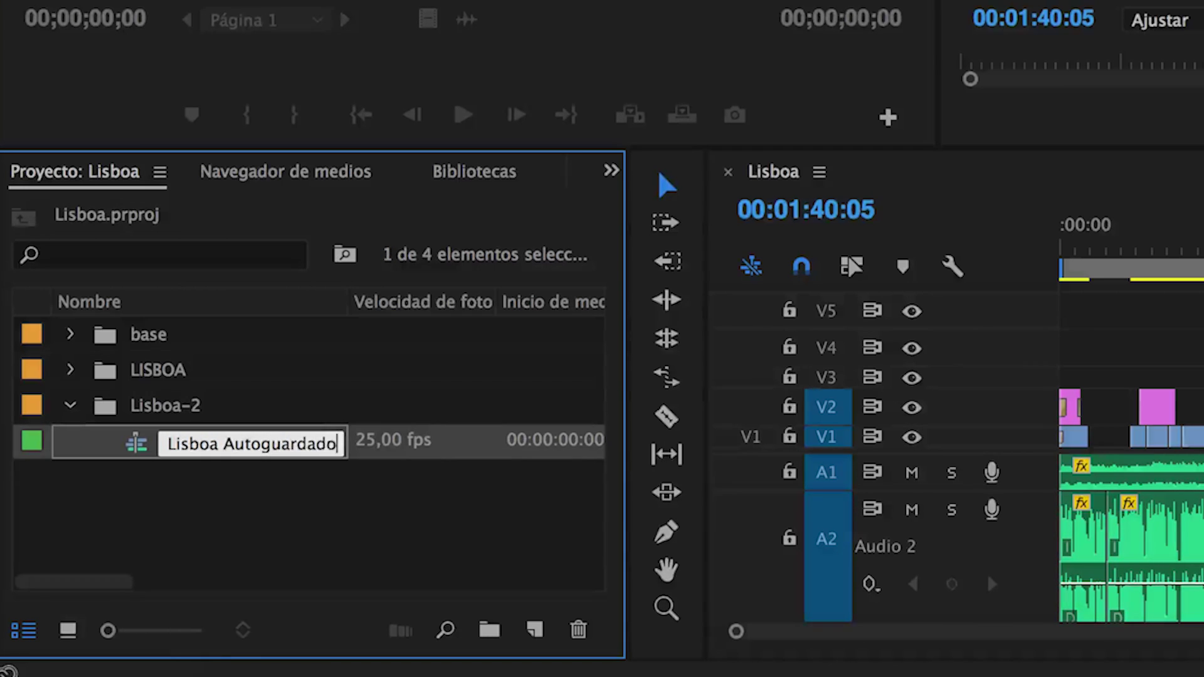
pyautogui.click(192, 583)
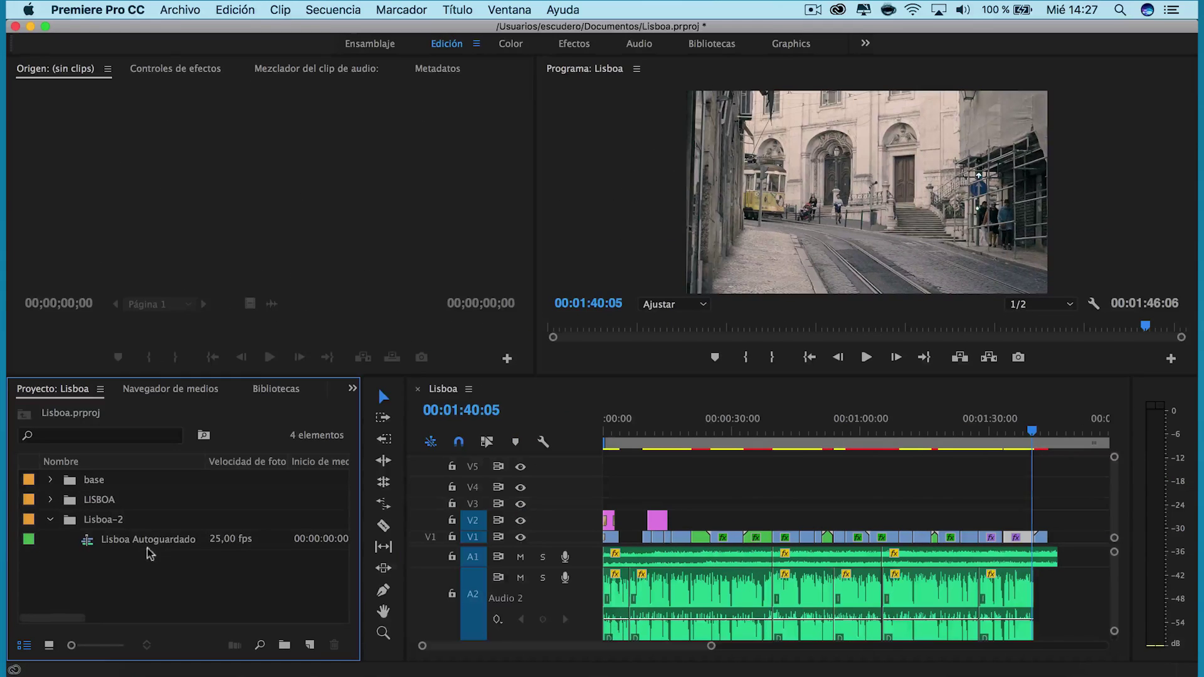
pyautogui.doubleClick(148, 544)
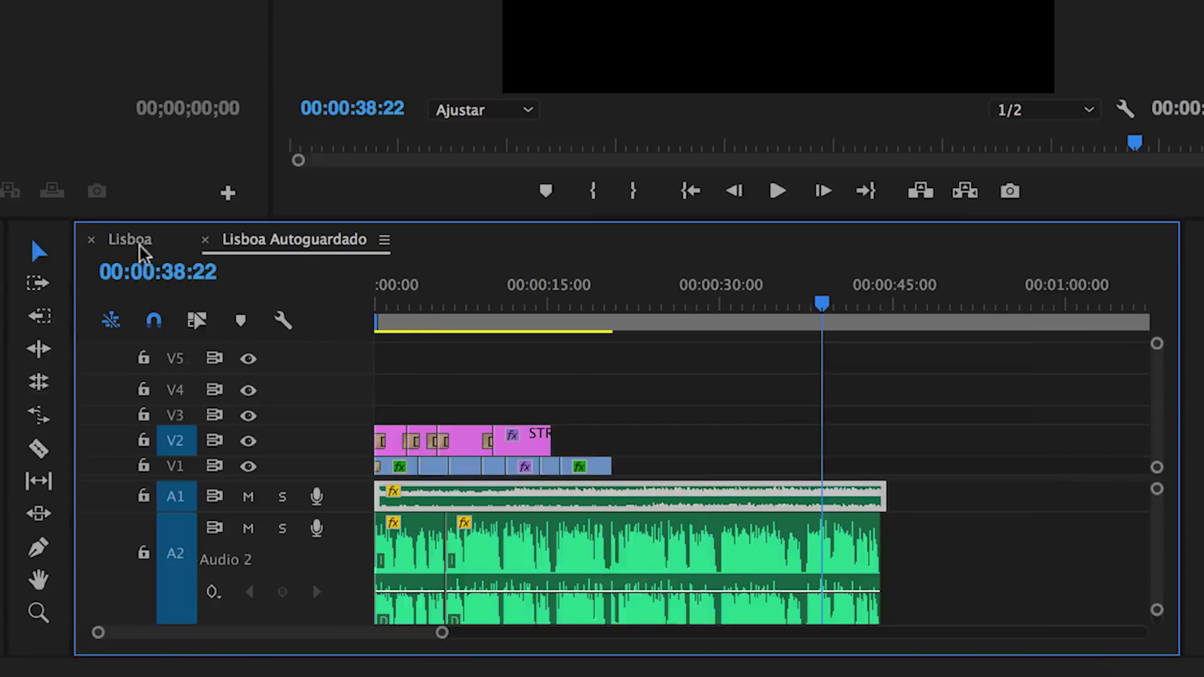
# Copy Lisboa Autoguardado's opening V2 and V1 clips, then place Lisboa's playhead past its last clip
pyautogui.click(444, 390)
pyautogui.click(256, 244)
pyautogui.click(138, 244)
pyautogui.click(256, 244)
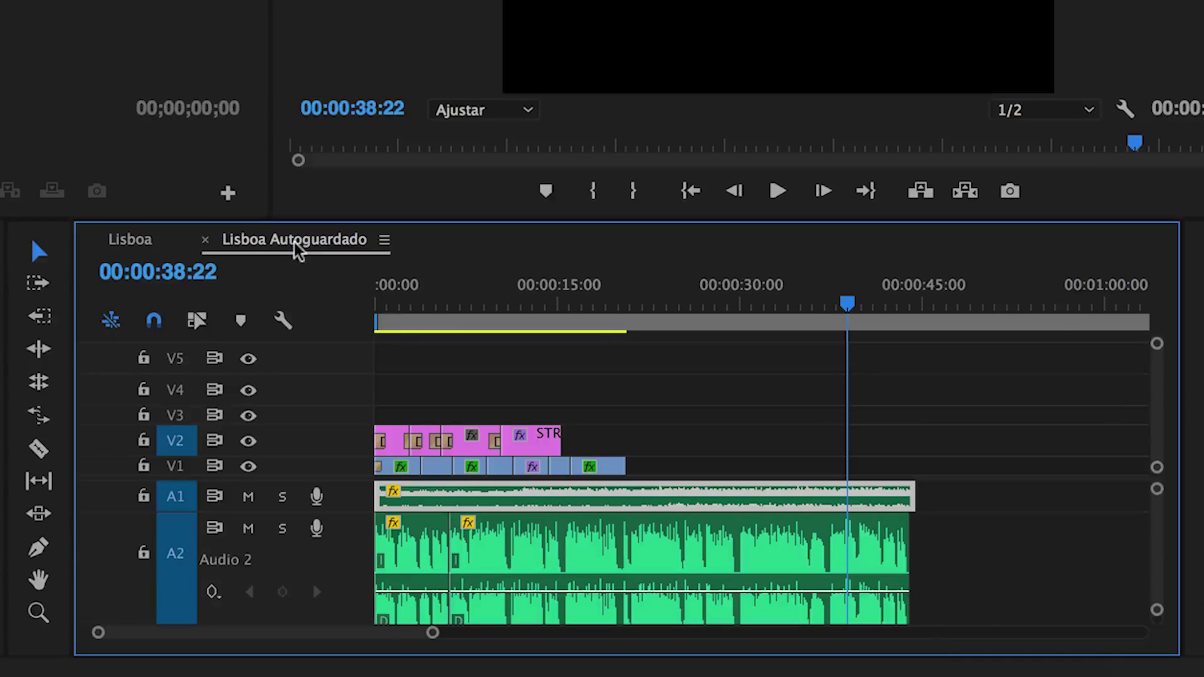
pyautogui.moveTo(466, 391); pyautogui.dragTo(394, 439)
pyautogui.rightClick(473, 447)
pyautogui.click(535, 462)
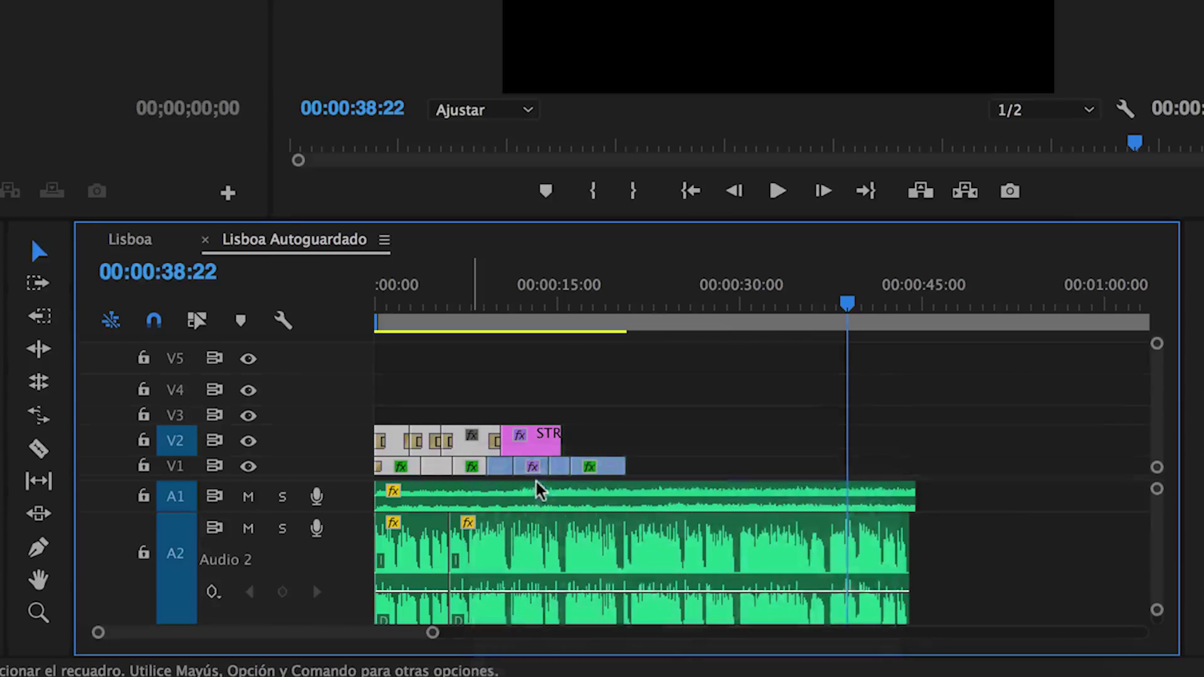
pyautogui.click(137, 240)
pyautogui.moveTo(880, 293); pyautogui.dragTo(1000, 316)
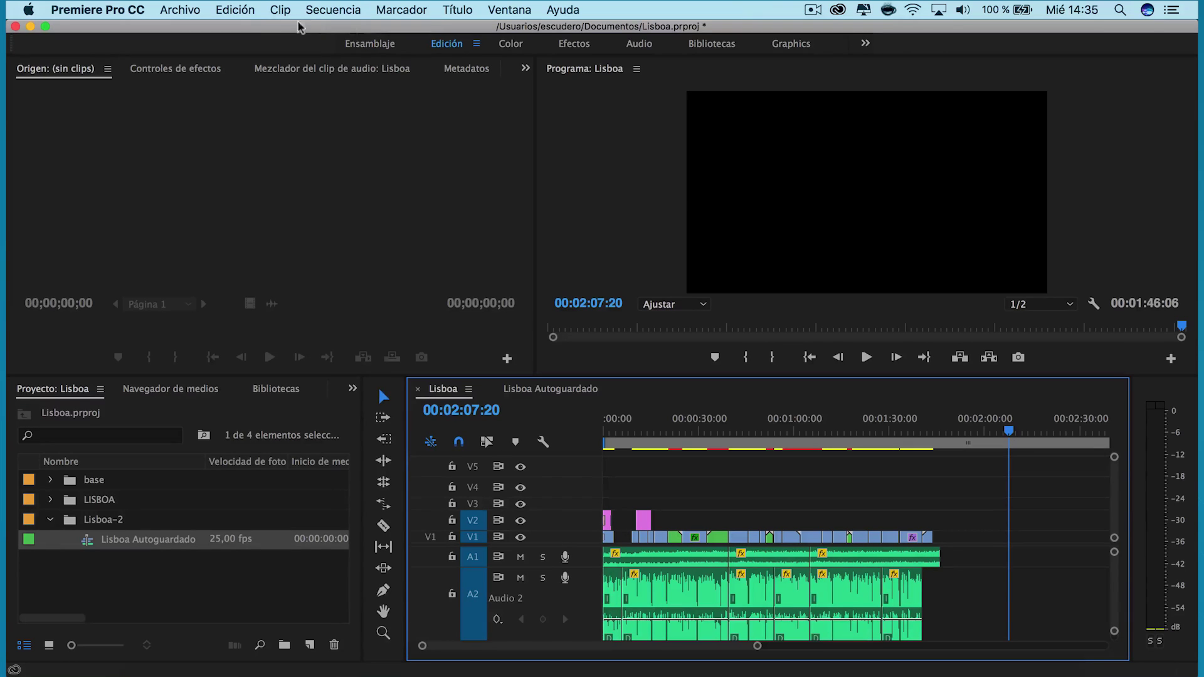
# Paste the V2 and V1 clips into Lisboa, drag them to the start, and close Lisboa Autoguardado
pyautogui.click(235, 9)
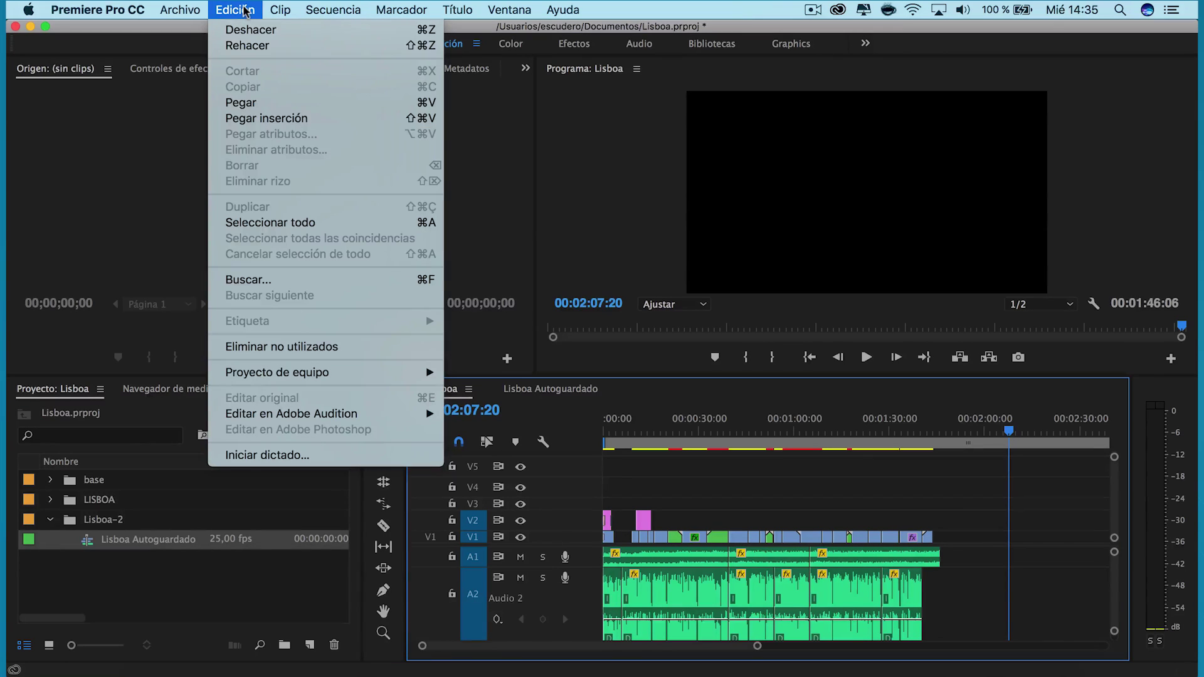
pyautogui.click(260, 103)
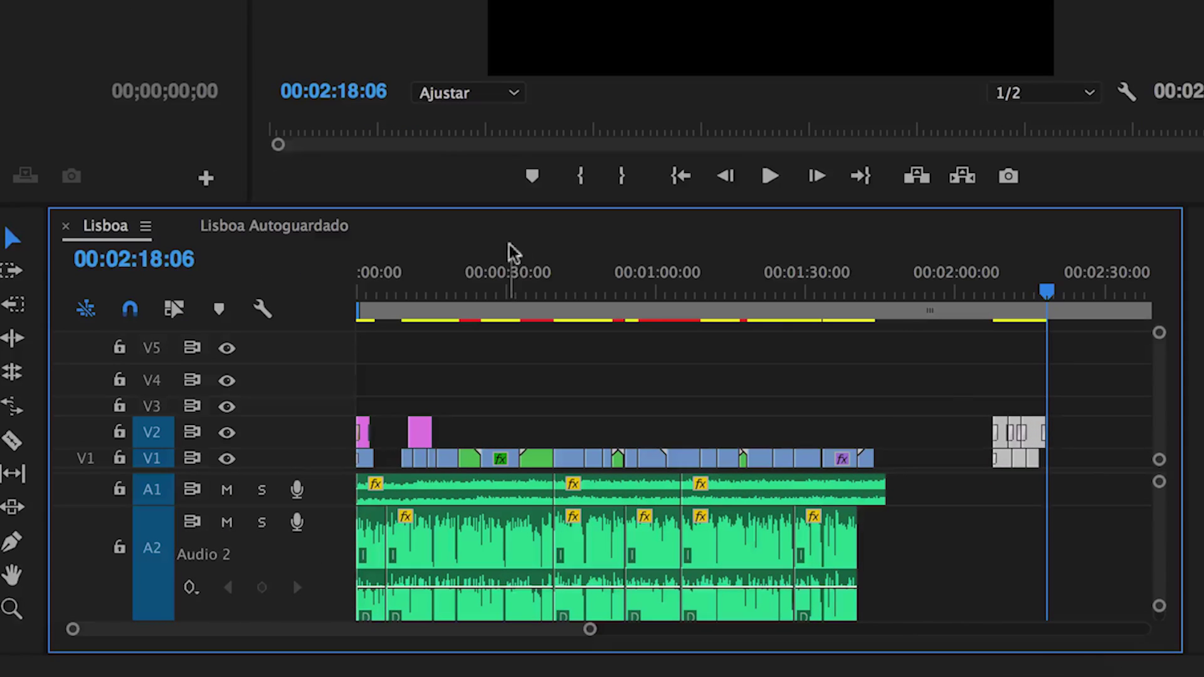
pyautogui.click(1035, 514)
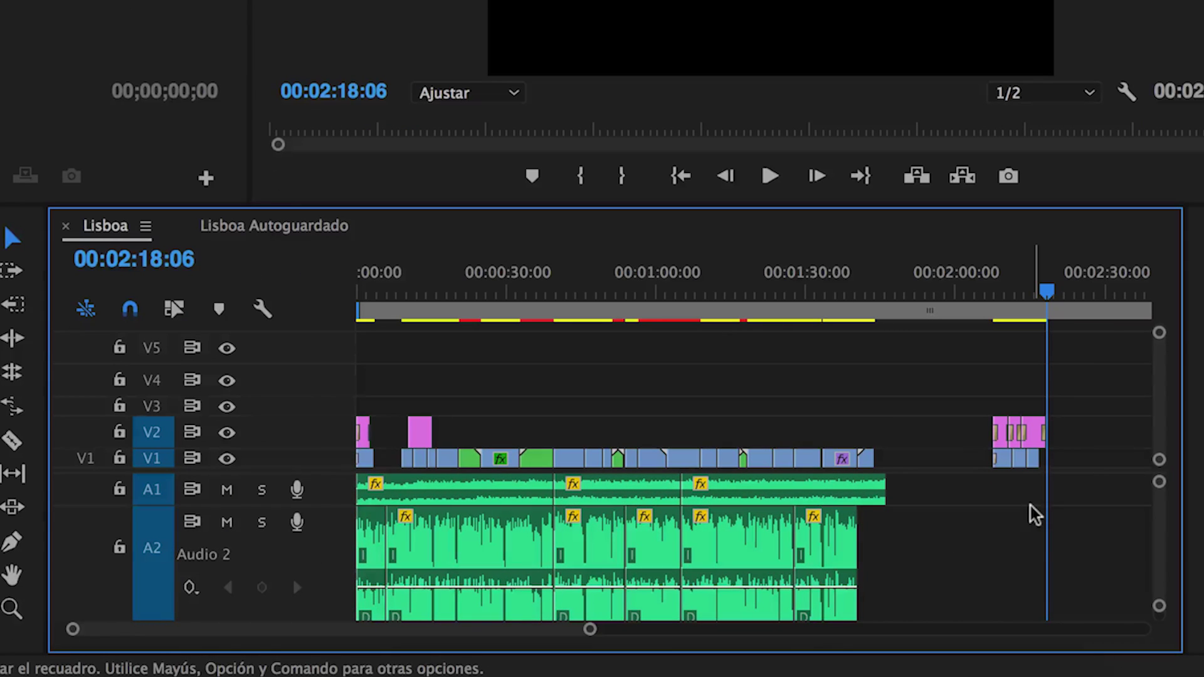
pyautogui.moveTo(1071, 403)
pyautogui.mouseDown()
pyautogui.moveTo(998, 442)
pyautogui.moveTo(384, 463)
pyautogui.mouseUp()
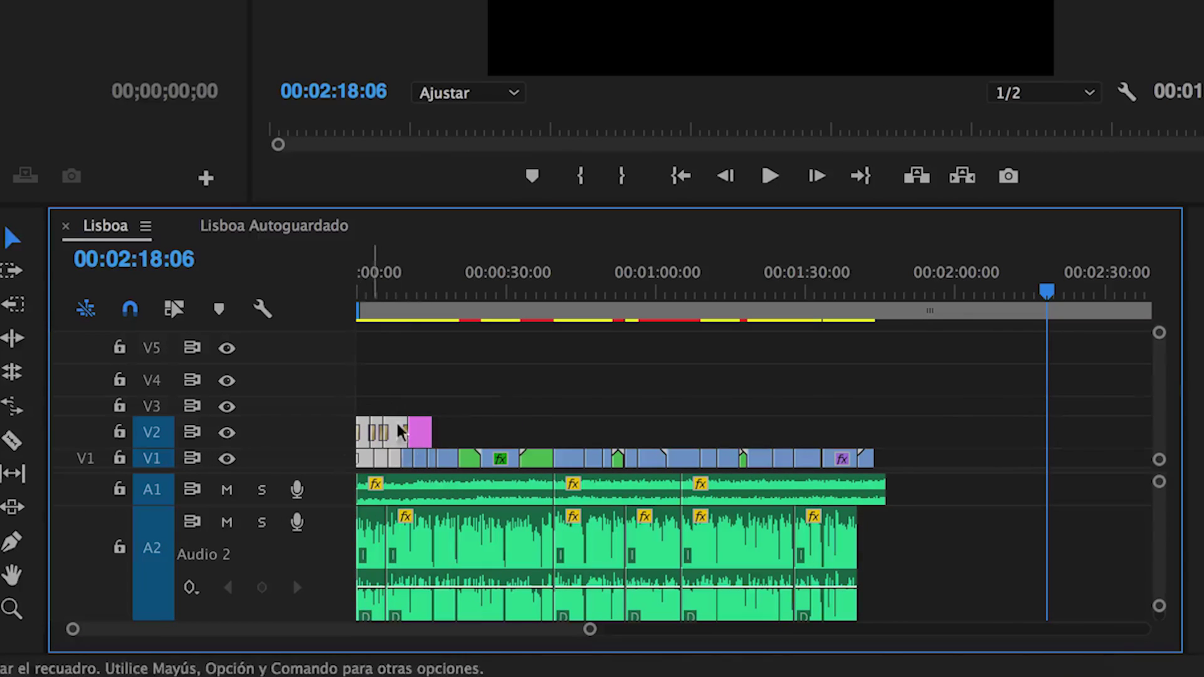
pyautogui.click(913, 435)
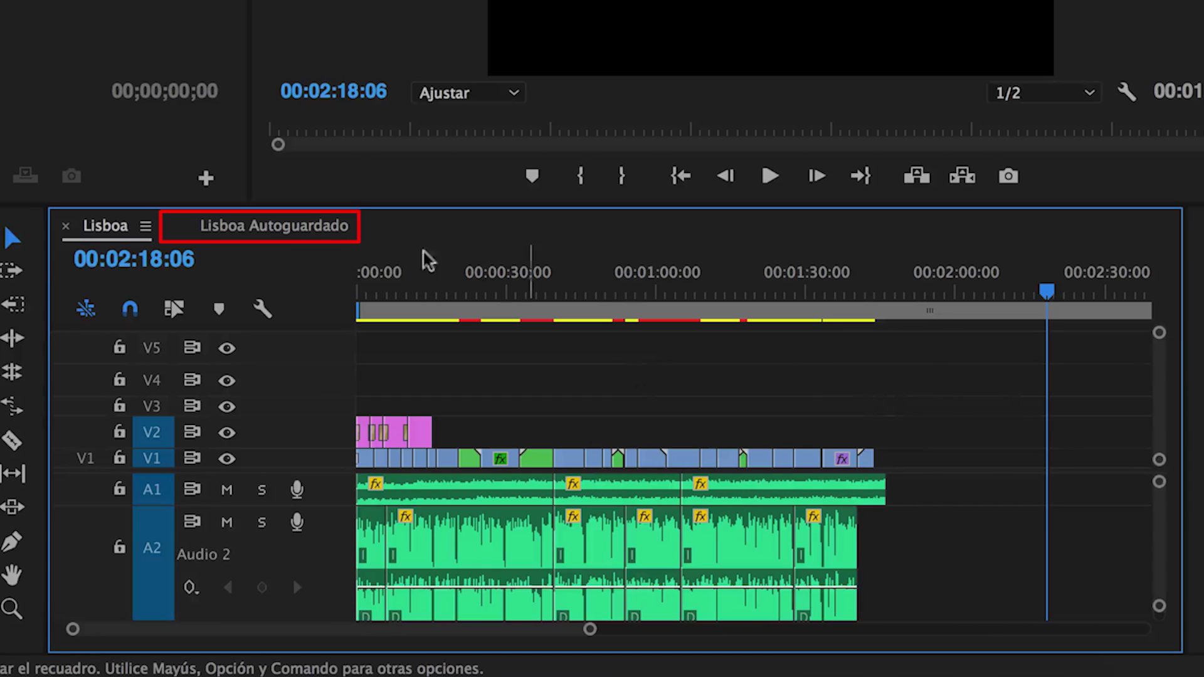
pyautogui.click(183, 226)
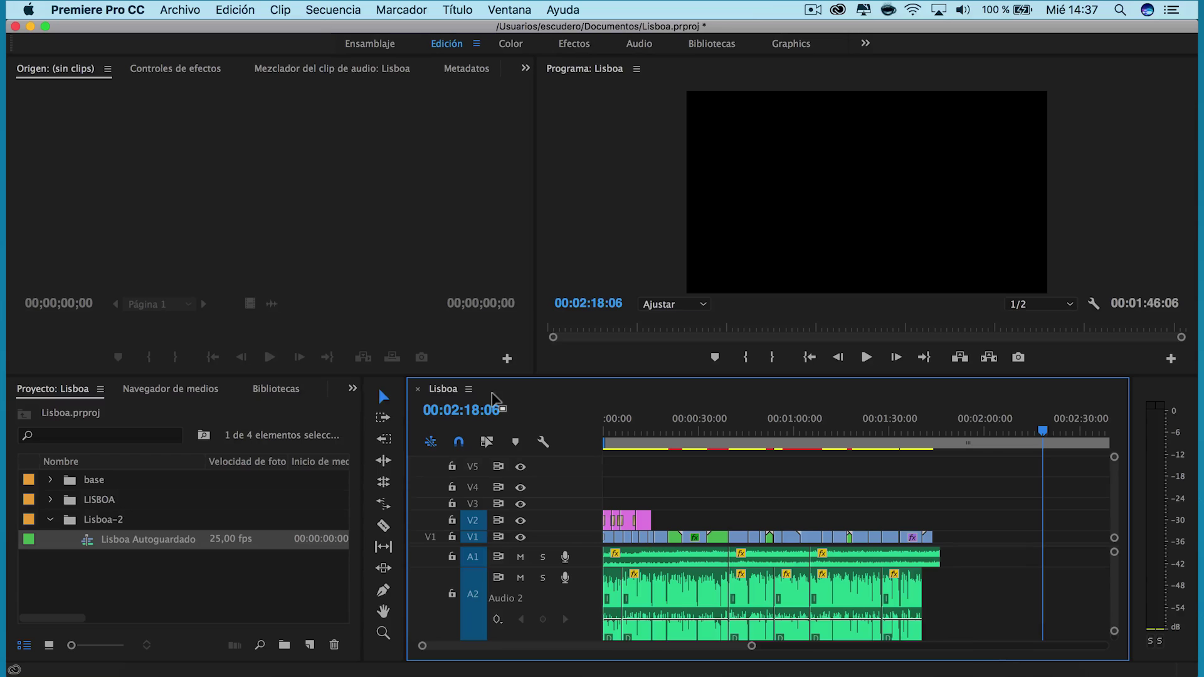